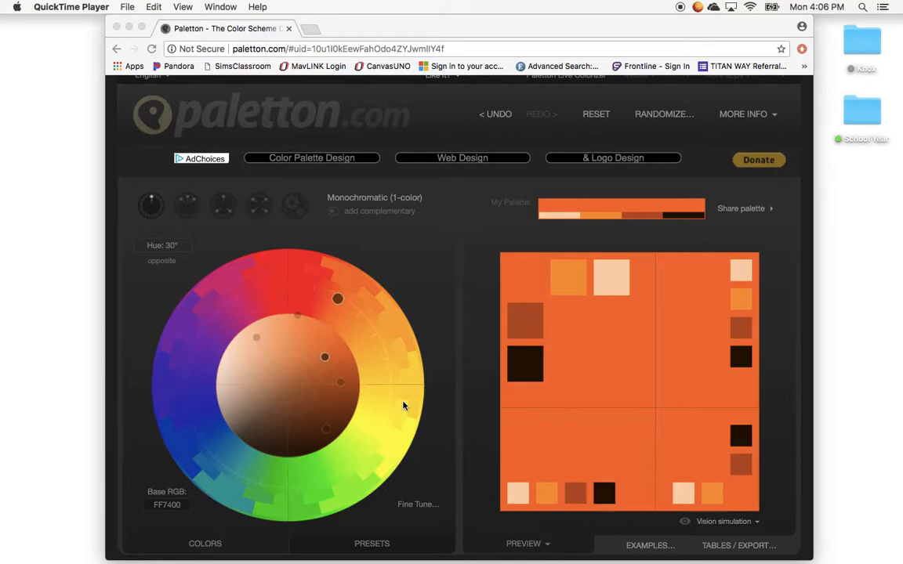
# - Shift the base shade to brown B1723D and switch the scheme to adjacent colors with the complementary color added
pyautogui.click(321, 363)
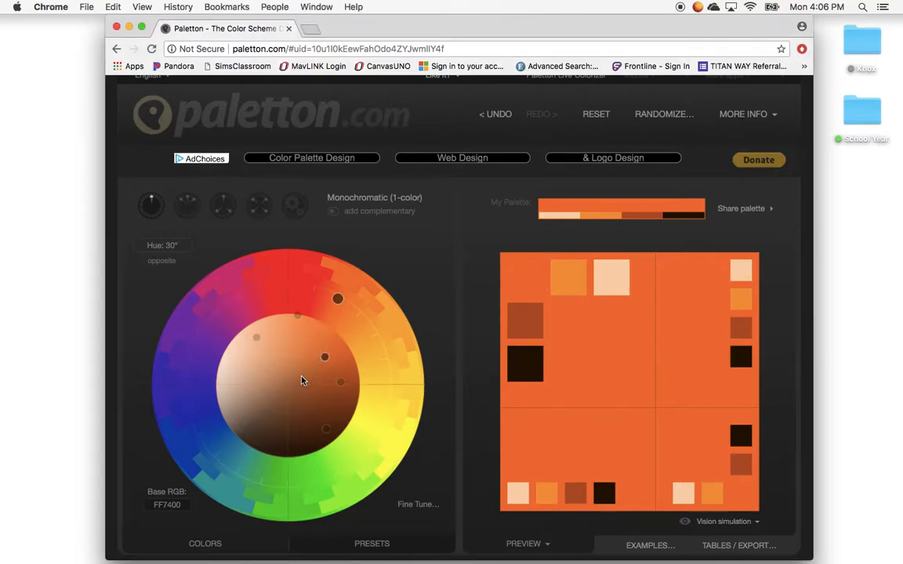
pyautogui.moveTo(325, 354); pyautogui.dragTo(289, 383)
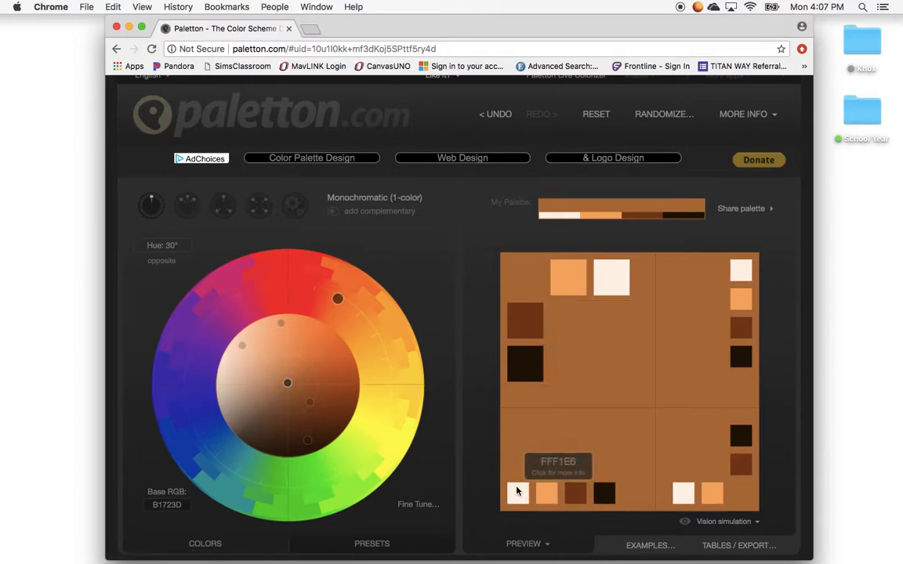
pyautogui.click(192, 205)
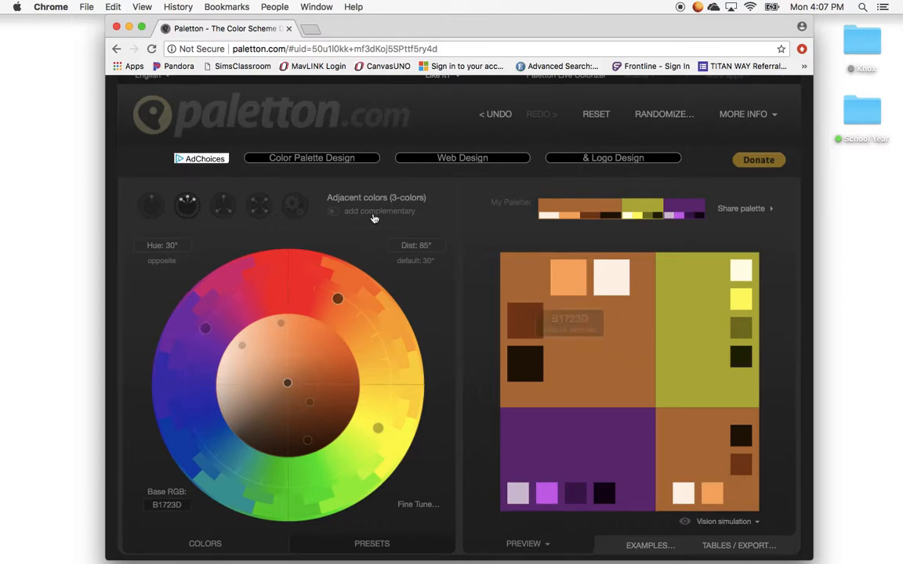
pyautogui.click(336, 213)
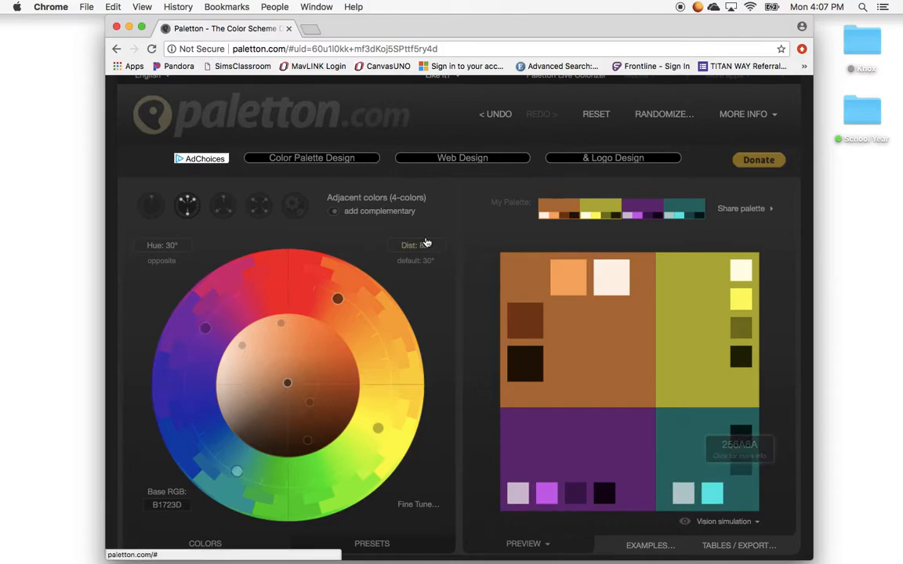
# - Try the triad, tetrad and three-color free style schemes on the current palette
pyautogui.click(224, 205)
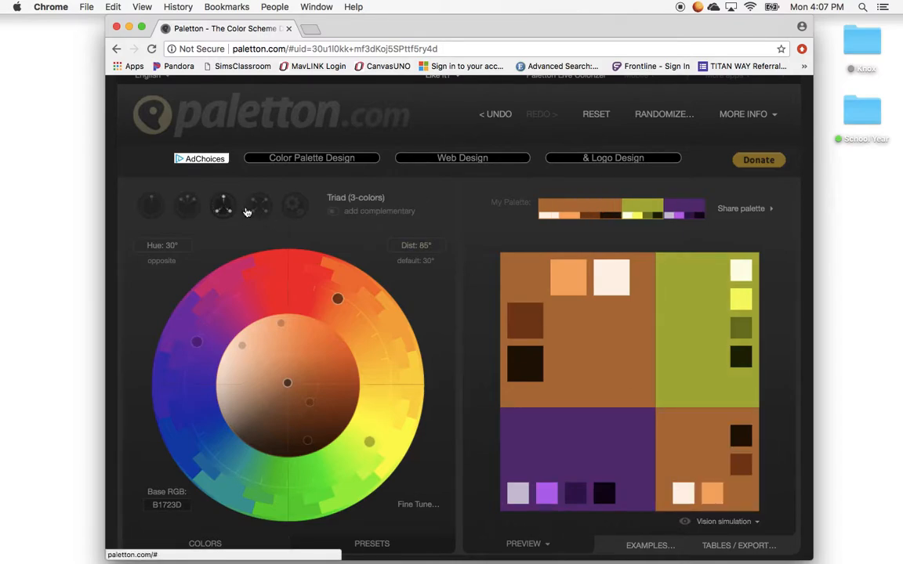
pyautogui.click(260, 207)
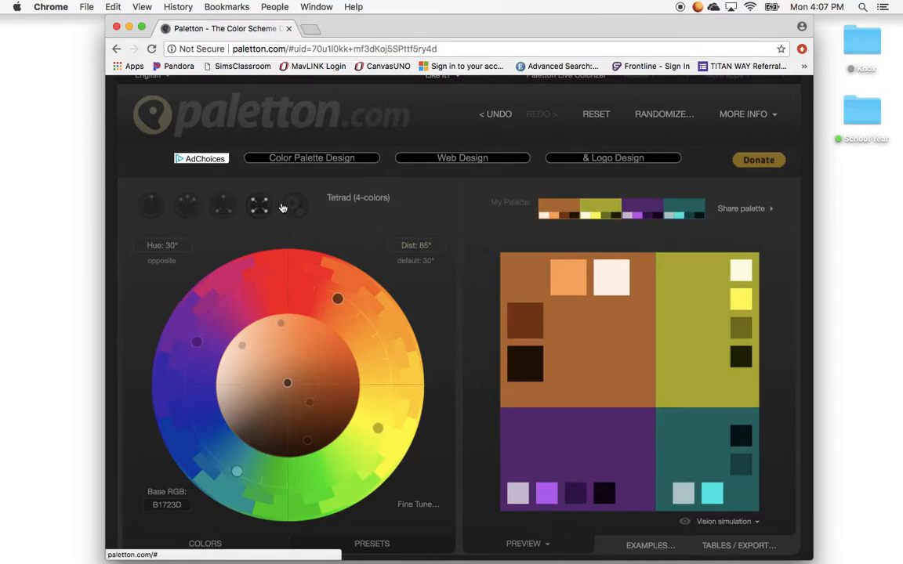
pyautogui.click(295, 206)
pyautogui.click(411, 200)
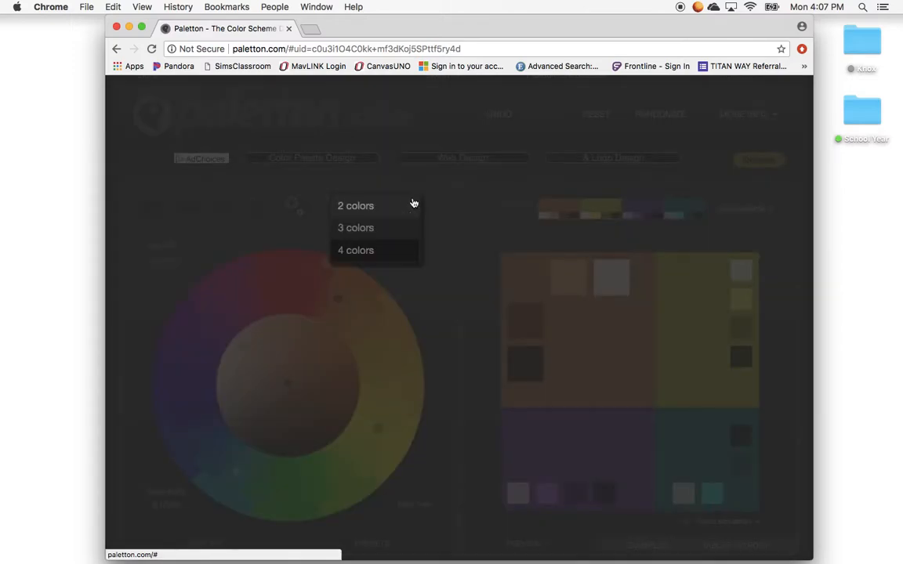
pyautogui.click(372, 226)
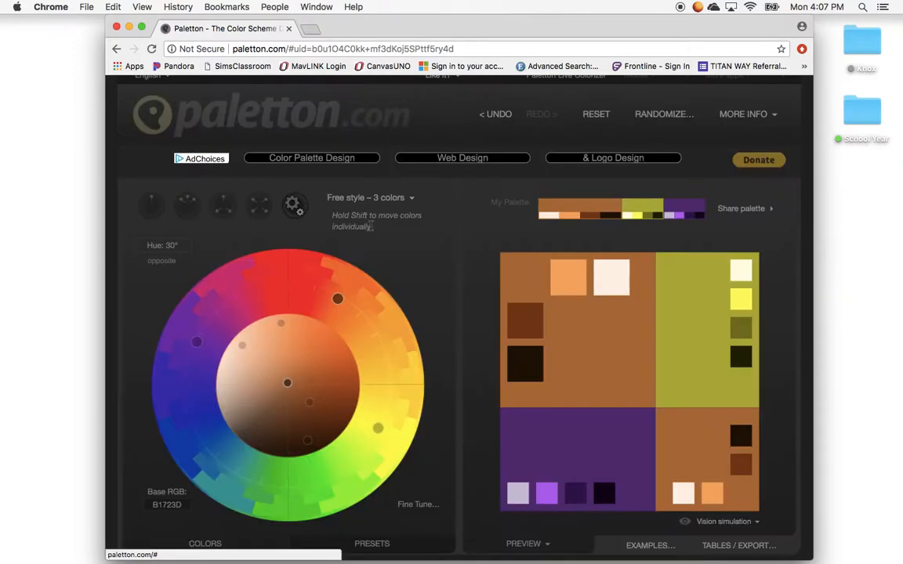
pyautogui.click(260, 205)
# - Set the color scheme to triad and add the complementary color
pyautogui.click(223, 205)
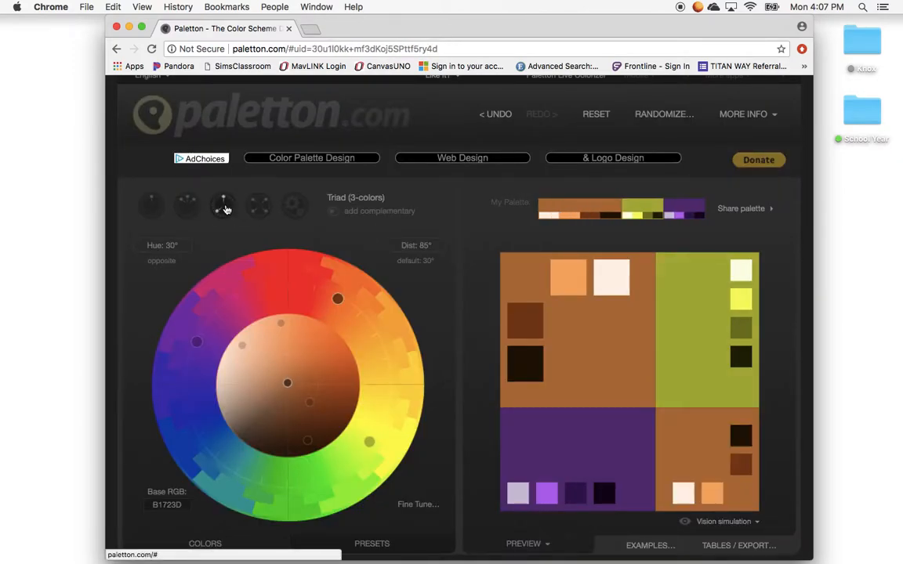
pyautogui.click(335, 215)
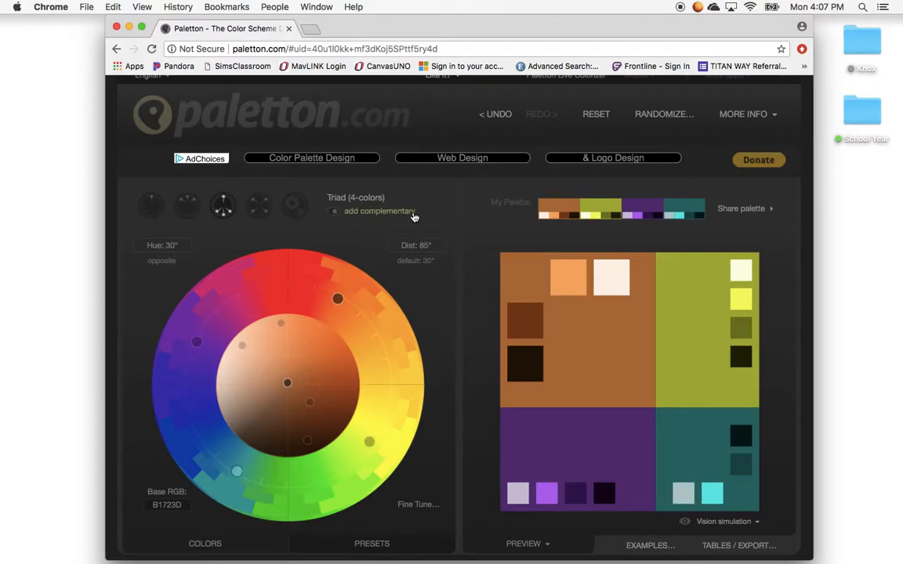
# - Try the palette preview in the Circles layout and in the Alternative layout
pyautogui.click(538, 543)
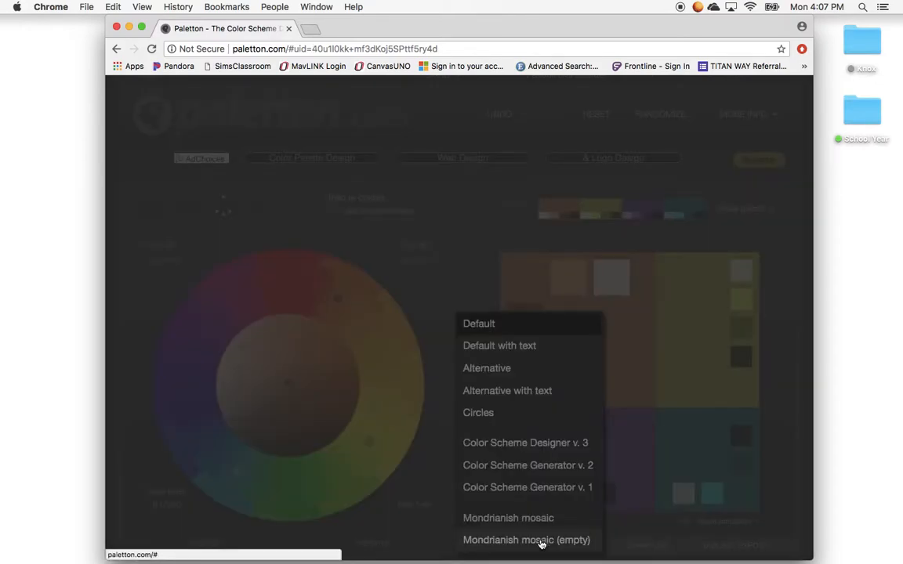
pyautogui.click(488, 409)
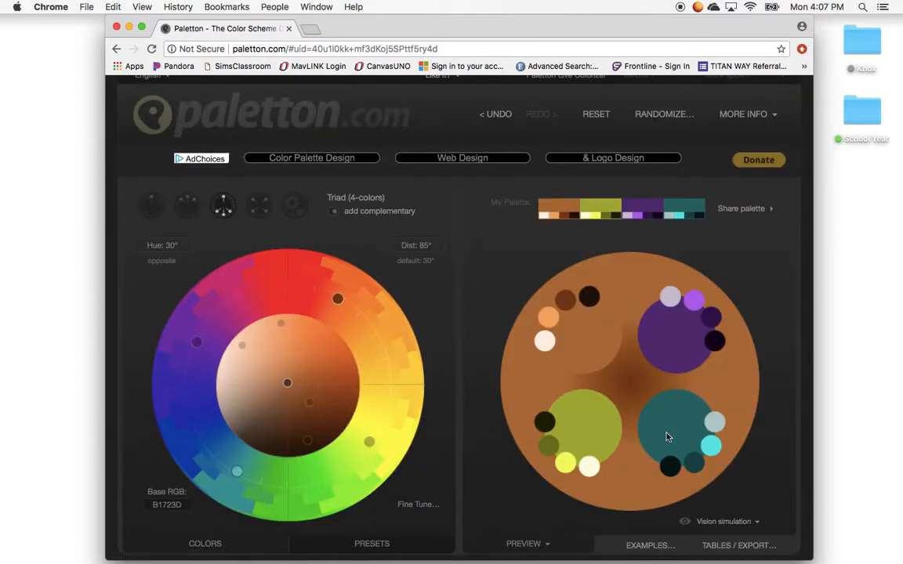
pyautogui.click(549, 544)
pyautogui.click(511, 373)
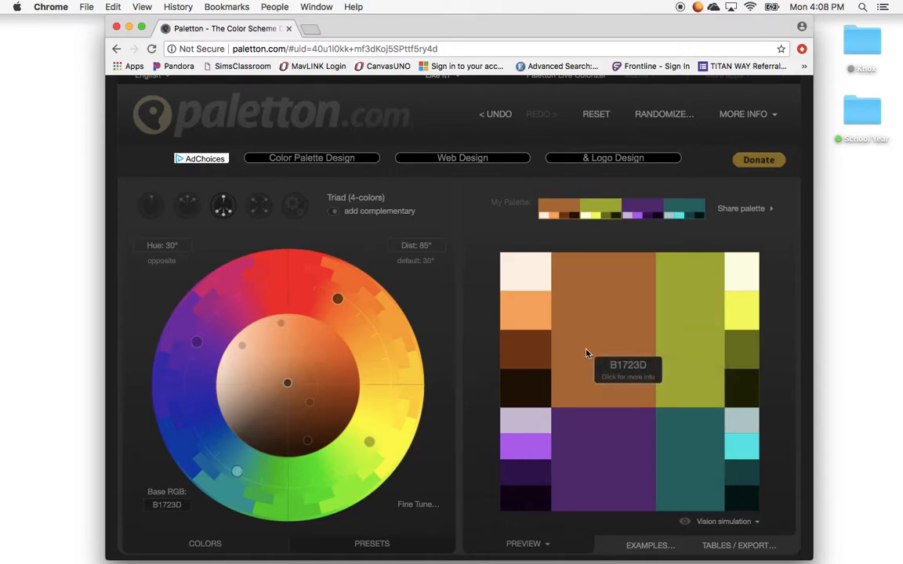
# - Try the Dark Neon, Lighter Pastel, Greyish darkest and Greyish lighter presets on the palette
pyautogui.click(390, 546)
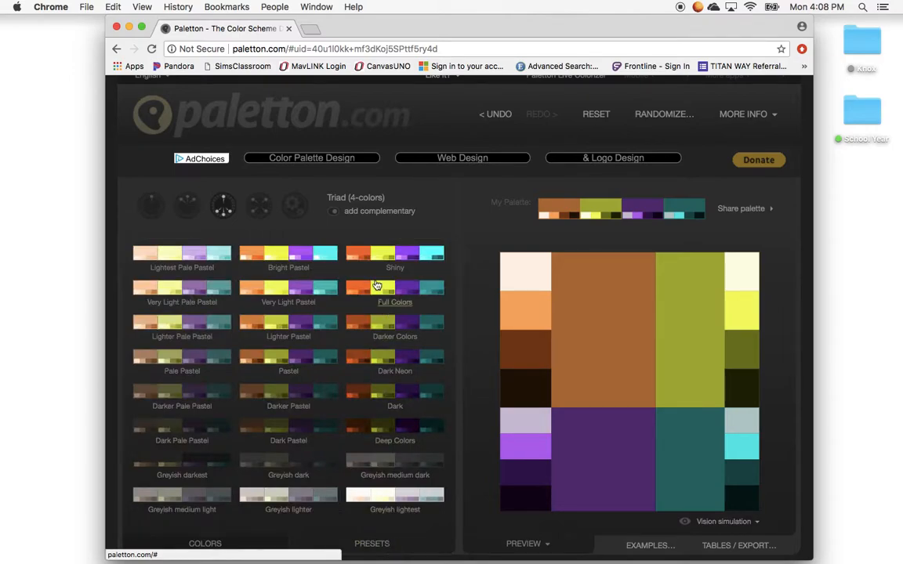
pyautogui.click(404, 358)
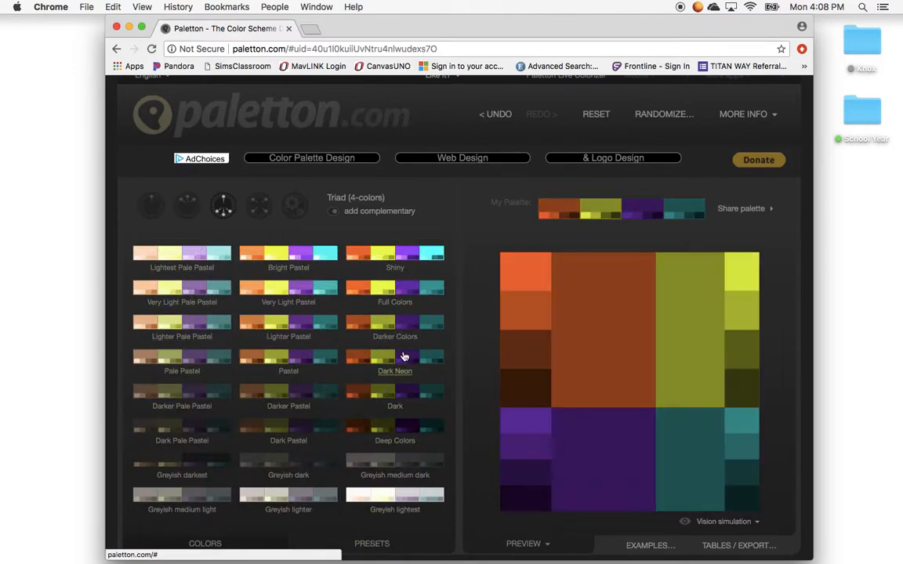
pyautogui.click(302, 322)
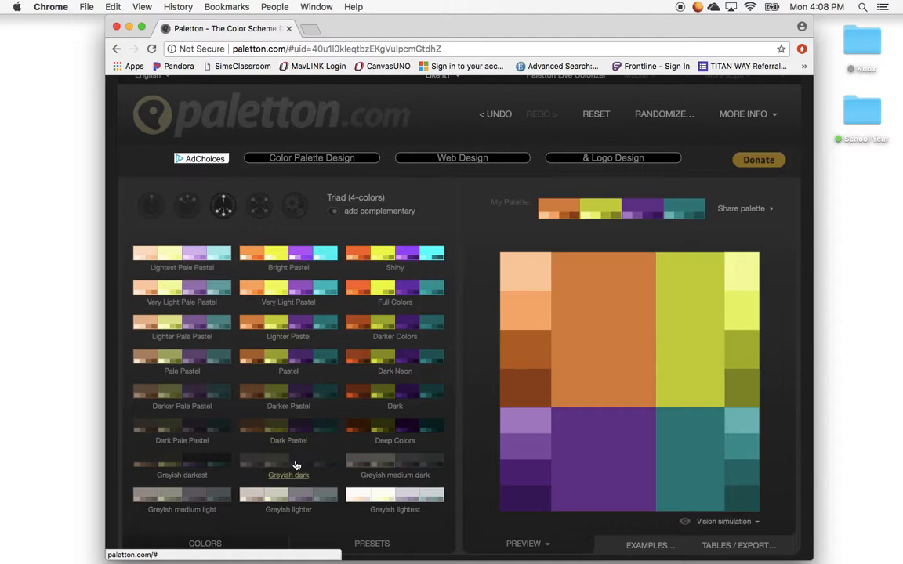
pyautogui.click(296, 466)
pyautogui.click(204, 461)
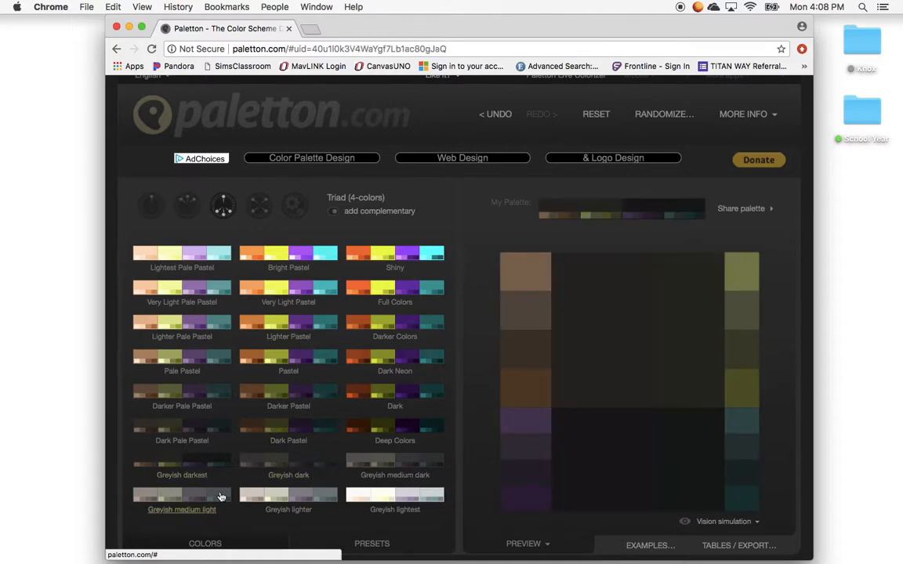
pyautogui.click(220, 493)
# - Rotate the base hue to 359° on the color wheel and apply the Shiny preset to the palette
pyautogui.click(246, 542)
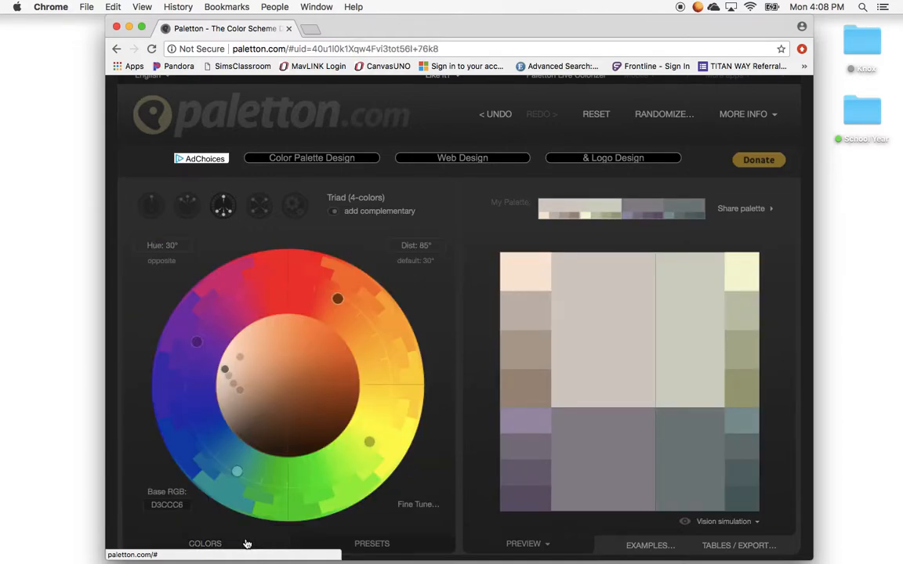
pyautogui.moveTo(337, 299); pyautogui.dragTo(285, 285)
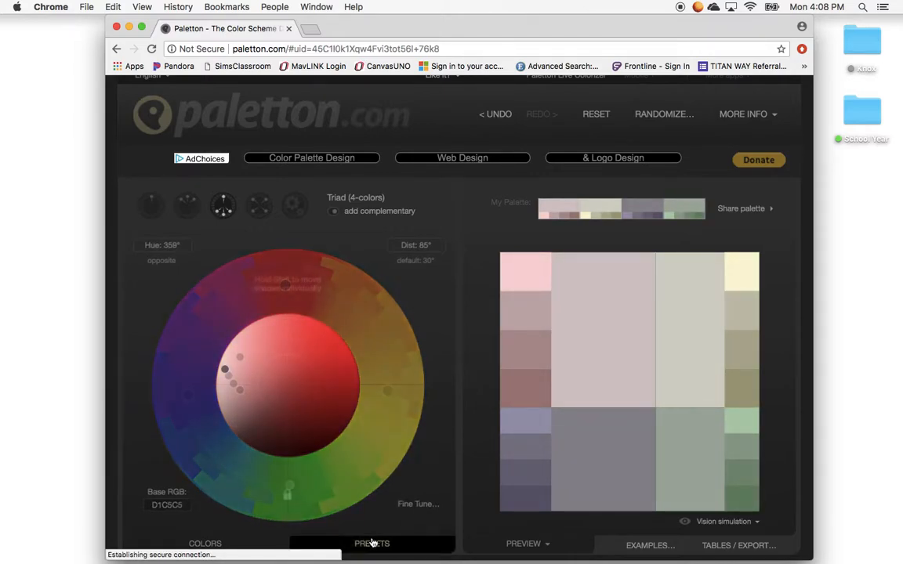
pyautogui.click(373, 542)
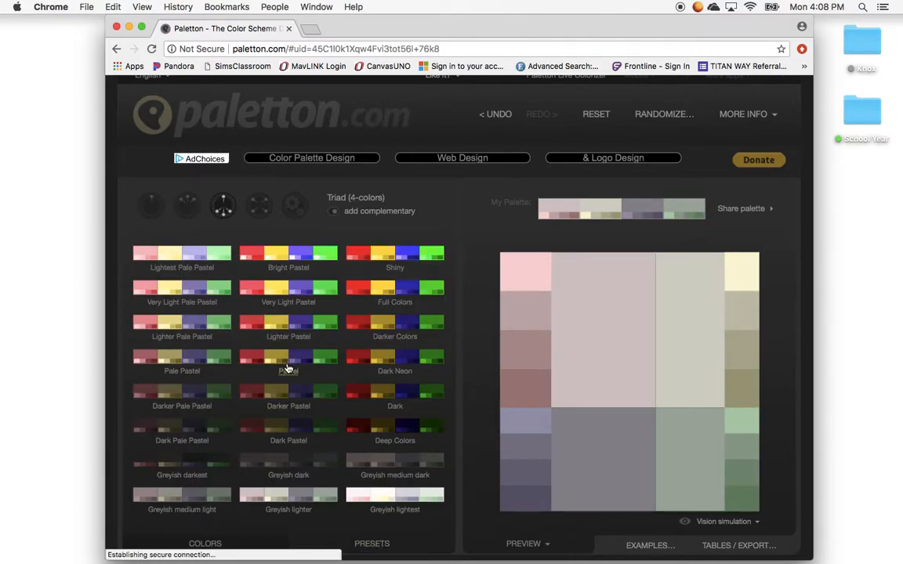
pyautogui.click(388, 258)
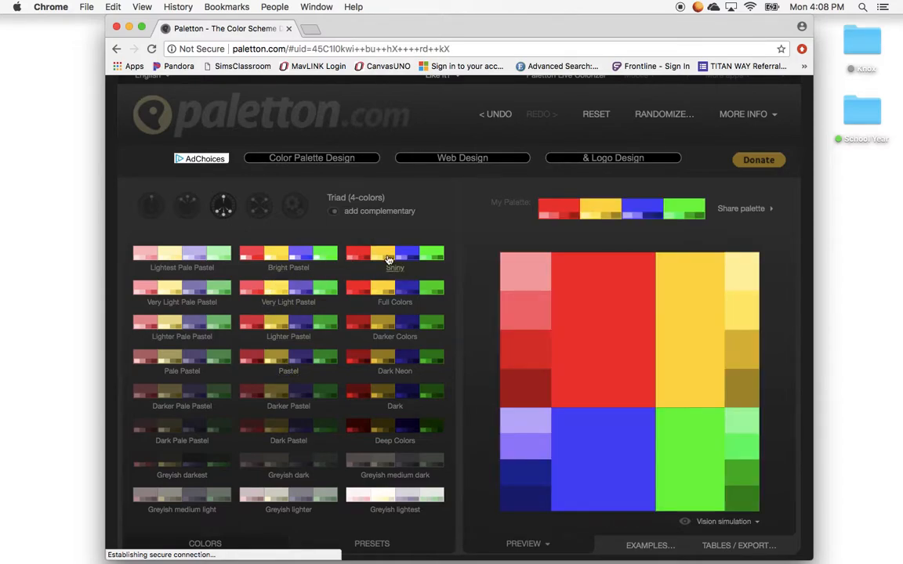
# - Adjust the base hue to 17° and the shade points on the wheel, and set the palette preview to the Default layout
pyautogui.click(208, 543)
pyautogui.moveTo(286, 287); pyautogui.dragTo(270, 345)
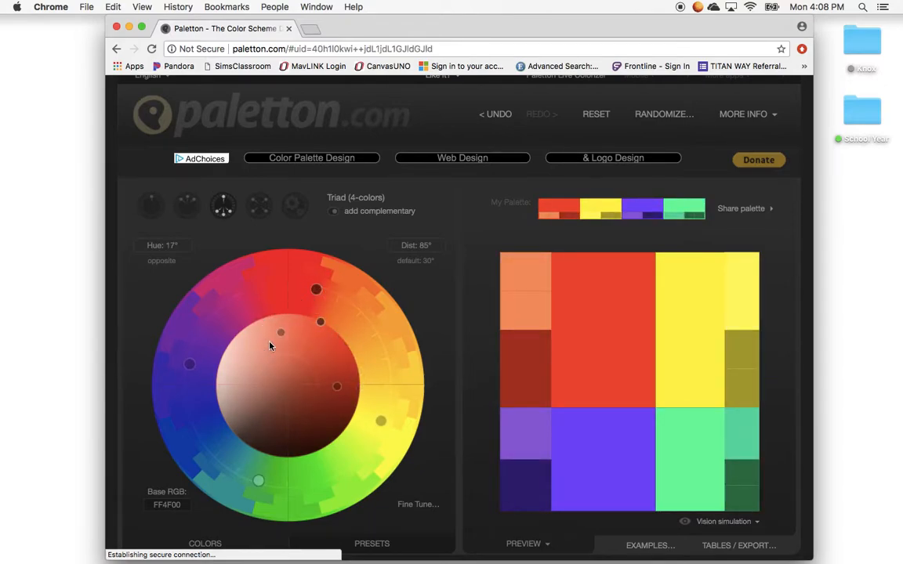
pyautogui.click(550, 543)
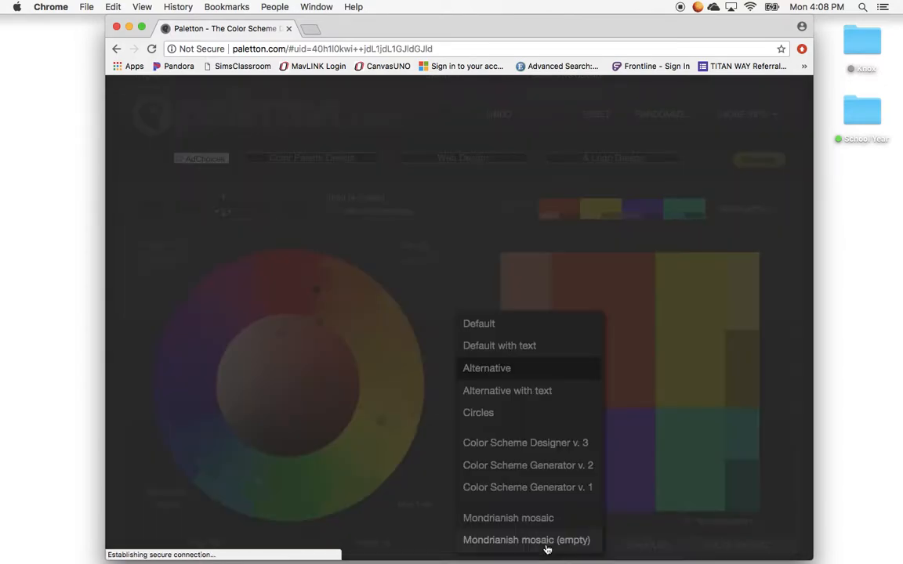
pyautogui.click(518, 320)
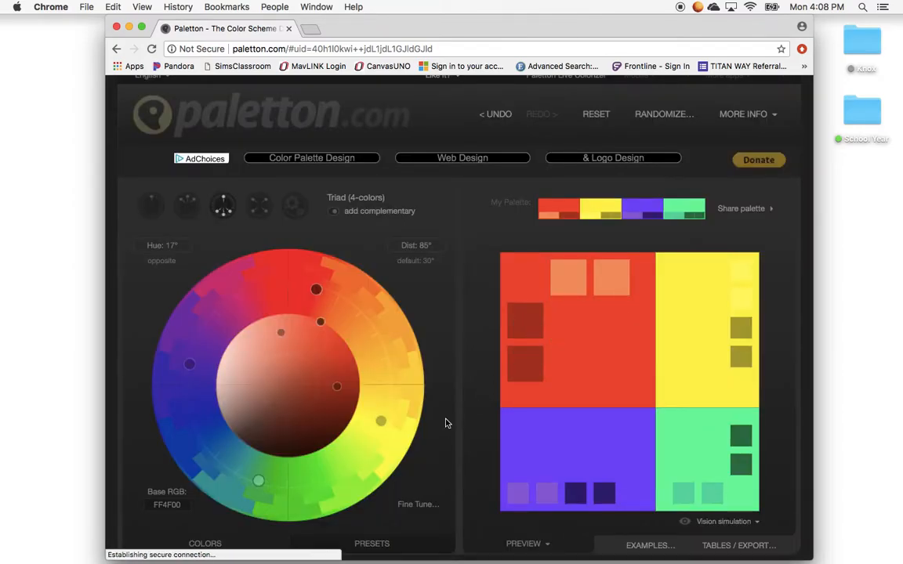
# - Examine the palette in the animated Bubbling and Stripes examples and the Shatter Explosion, Random Flowers and Splash! artwork examples
pyautogui.click(656, 547)
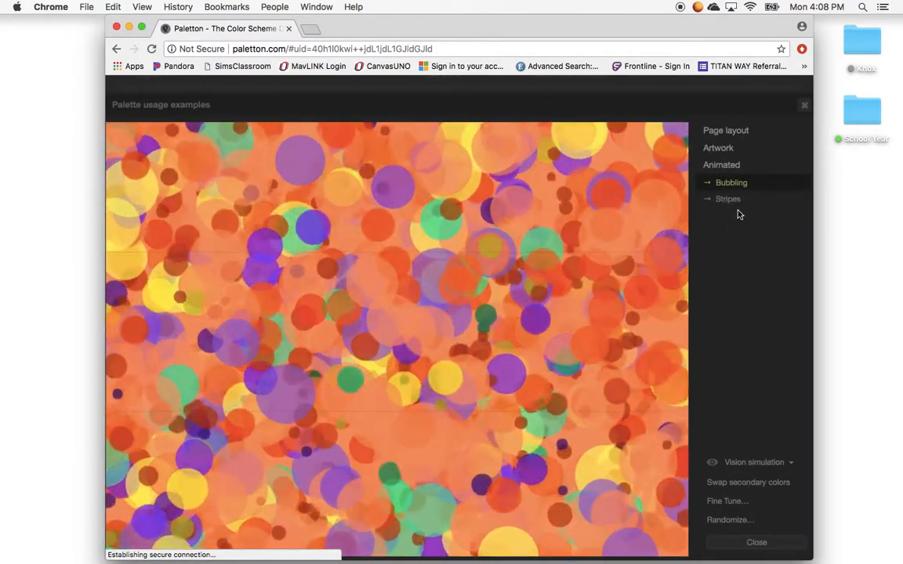
pyautogui.click(731, 200)
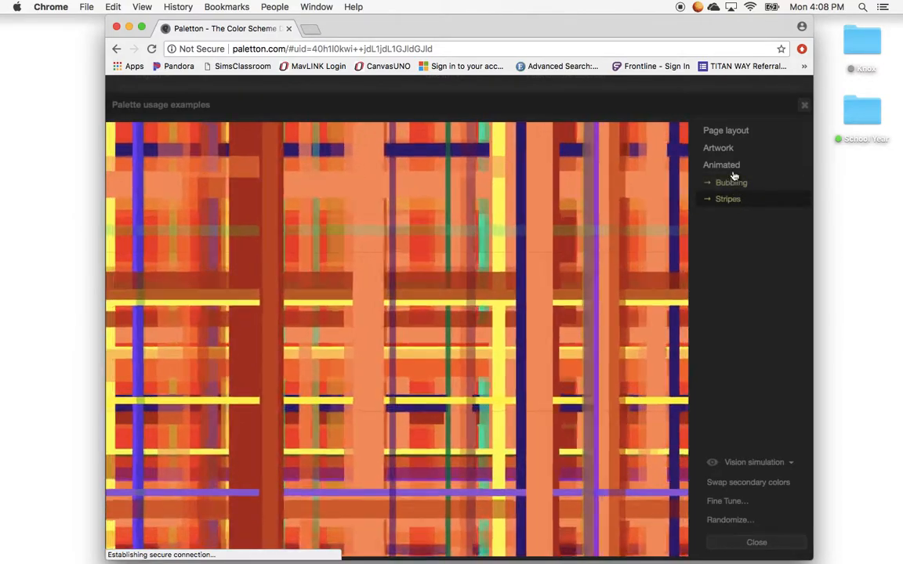
pyautogui.click(718, 148)
pyautogui.click(726, 165)
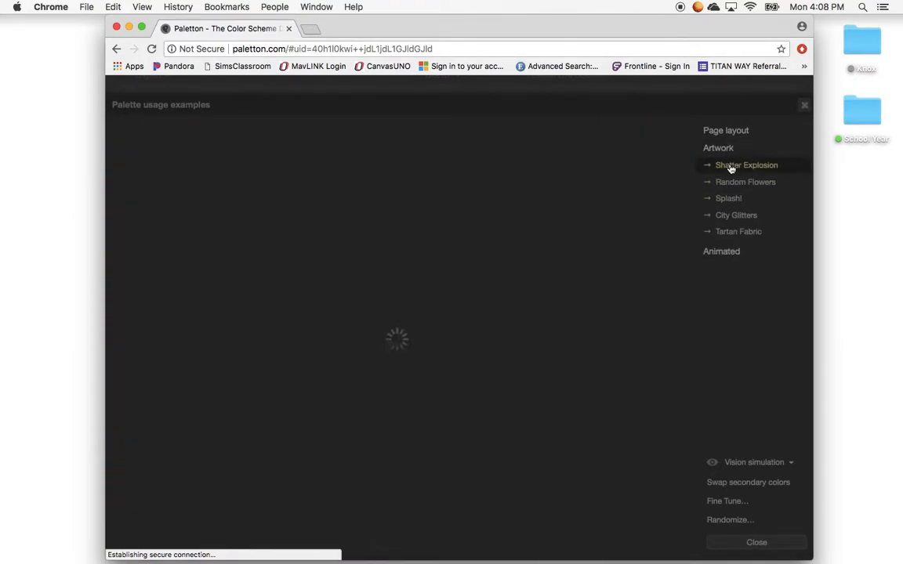
pyautogui.click(735, 184)
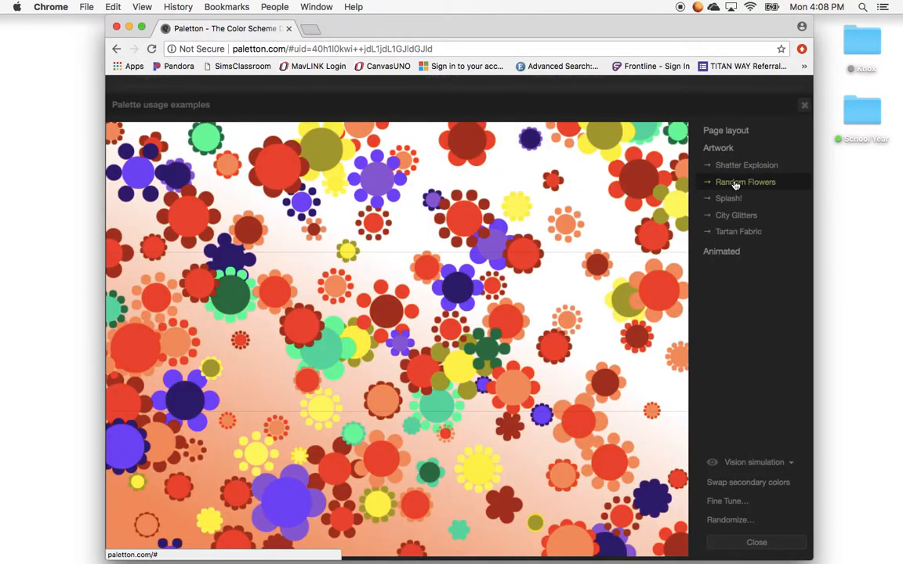
pyautogui.click(731, 200)
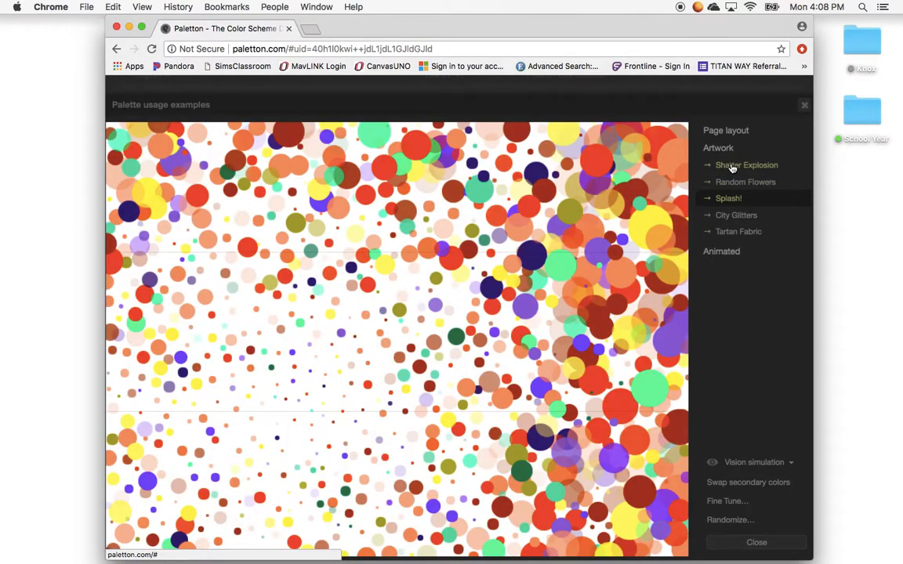
pyautogui.click(731, 167)
# - Examine the palette in the White page, Dark page, Positive design and Negative design page layouts, and close the examples
pyautogui.click(726, 131)
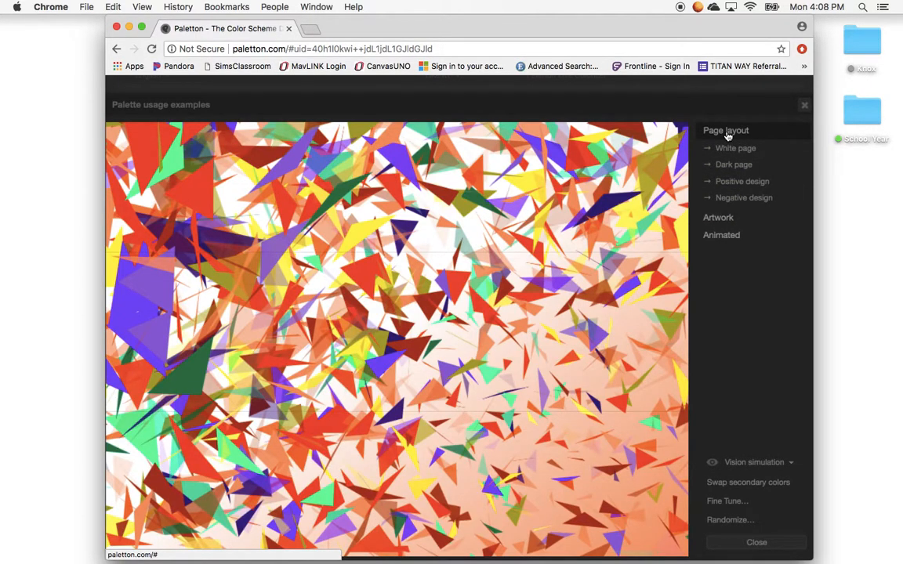
pyautogui.click(729, 148)
pyautogui.click(733, 165)
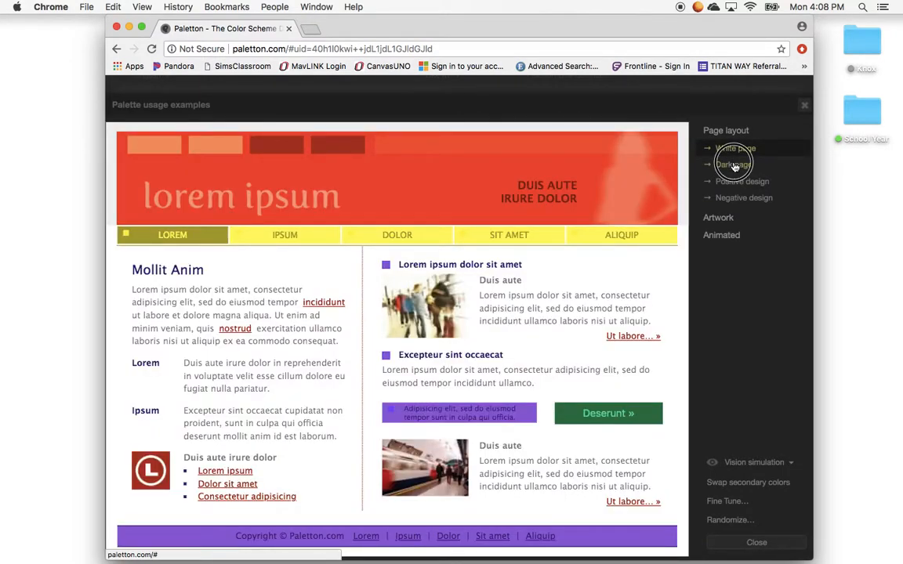
pyautogui.click(736, 181)
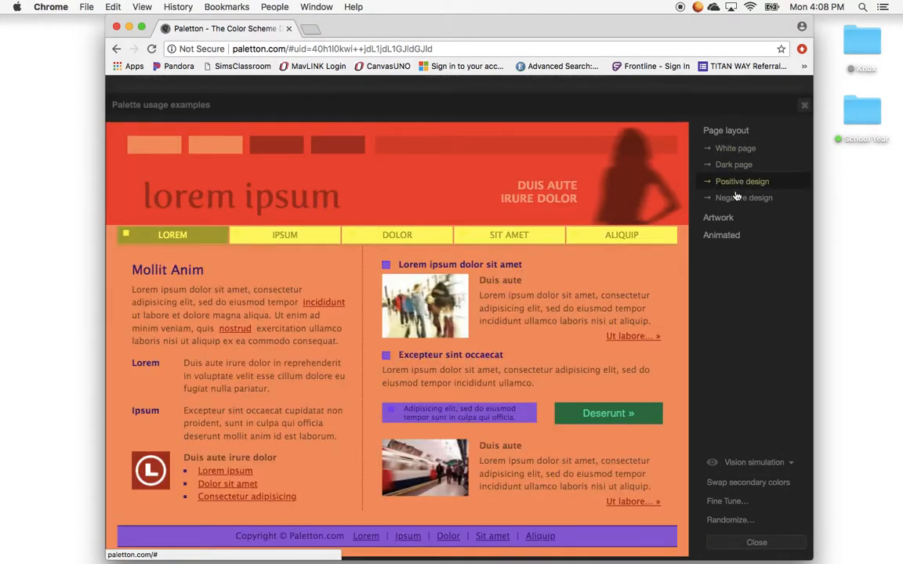
pyautogui.click(735, 199)
pyautogui.click(804, 105)
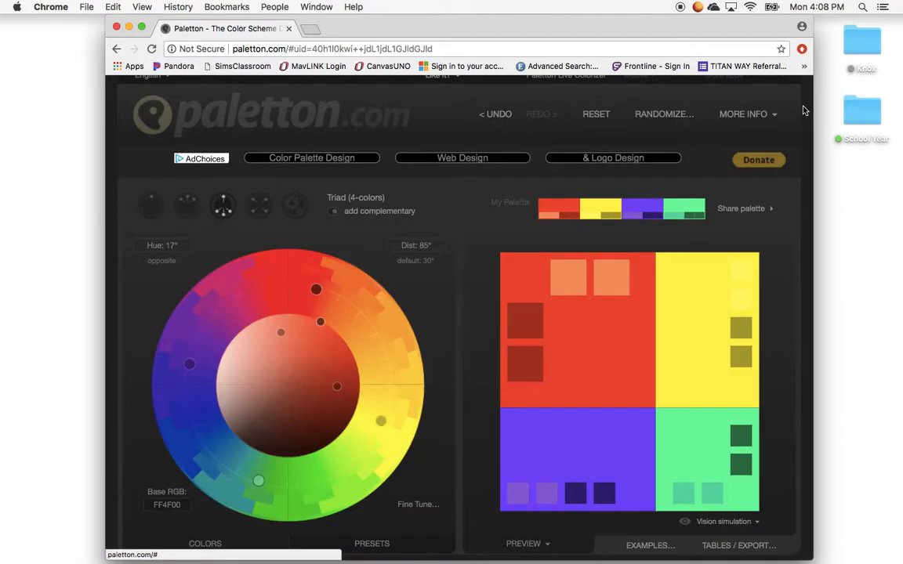
# - Set the palette's base hue to 30° on the color wheel
pyautogui.click(347, 286)
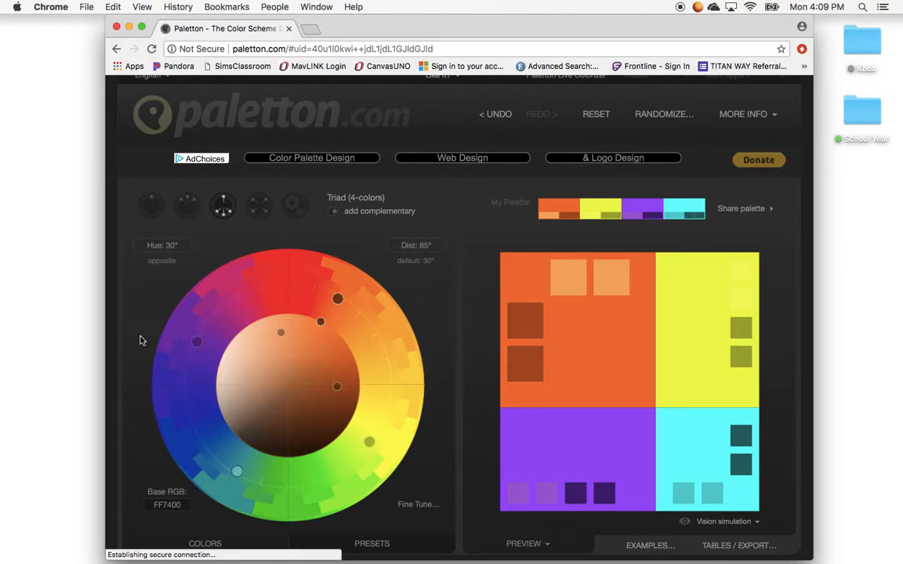
pyautogui.moveTo(658, 561)
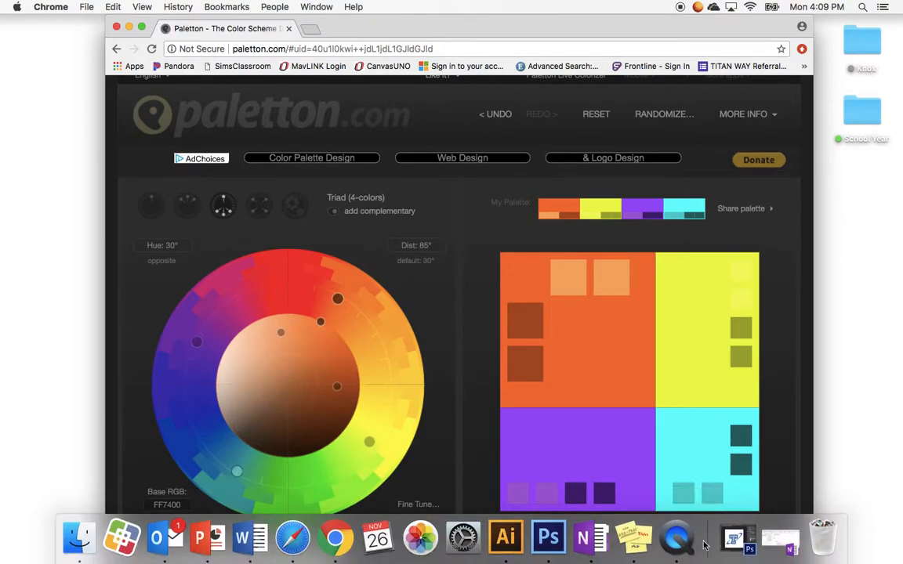
# - Switch to Photoshop, sample the T logo's blue outline, select its hex code 006bb7 in the Color Picker, and minimize the window
pyautogui.click(732, 539)
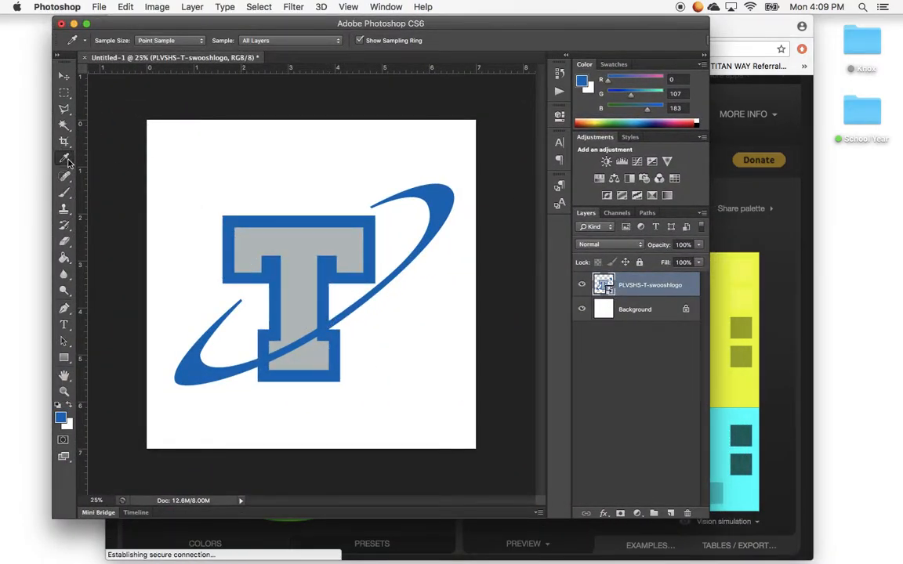
pyautogui.click(233, 218)
pyautogui.click(61, 419)
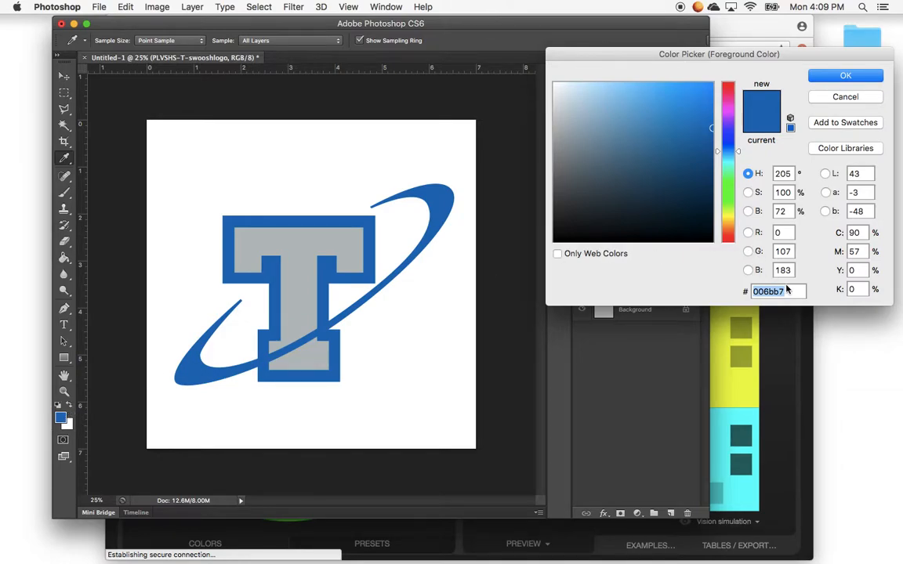
pyautogui.moveTo(778, 62); pyautogui.dragTo(538, 149)
pyautogui.moveTo(551, 377); pyautogui.dragTo(500, 377)
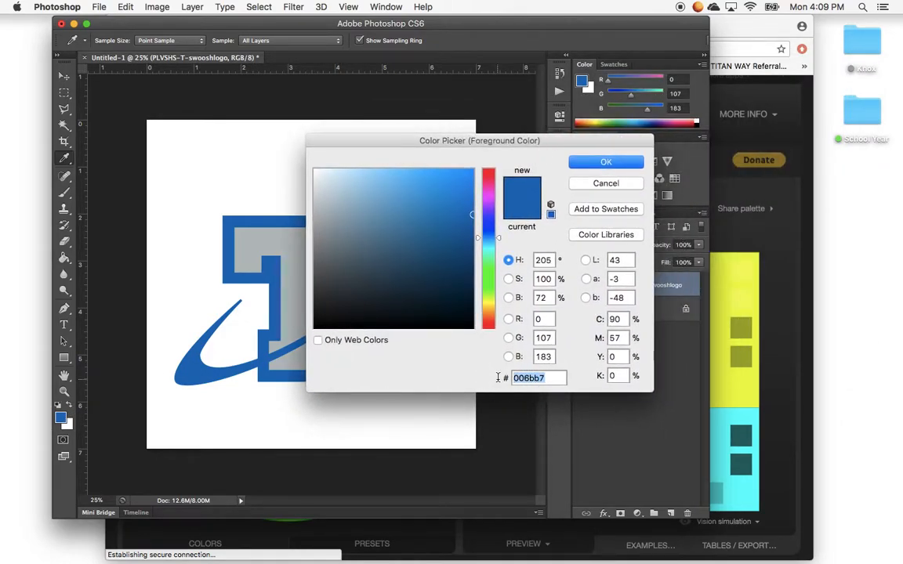
pyautogui.click(604, 163)
pyautogui.click(75, 24)
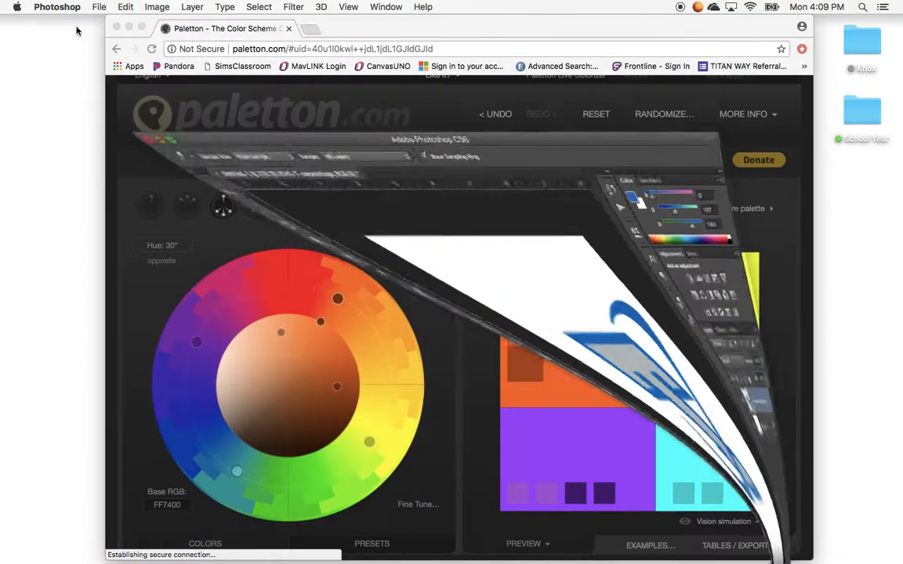
# - Set the Paletton palette's base color to hex code 006BB7
pyautogui.click(171, 507)
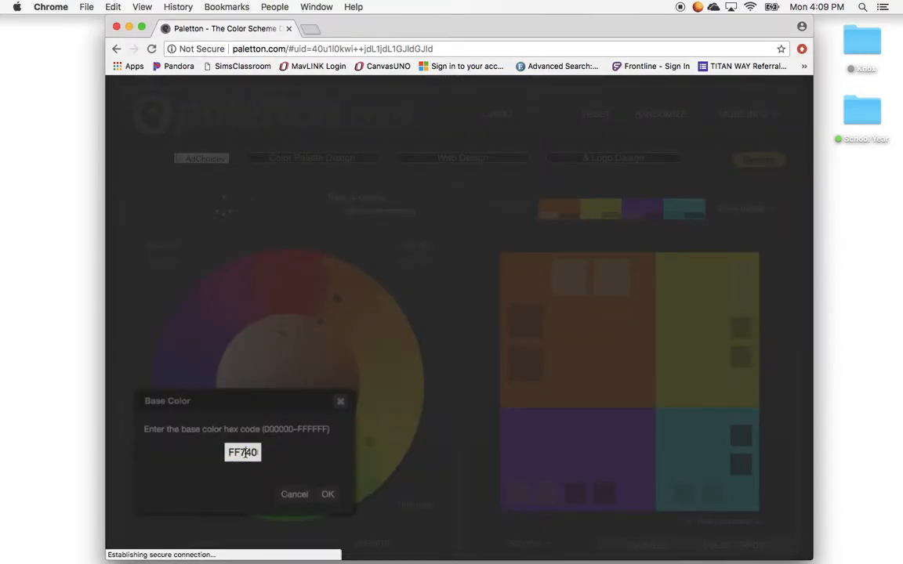
pyautogui.doubleClick(243, 452)
pyautogui.write('06b0b7')
pyautogui.click(326, 493)
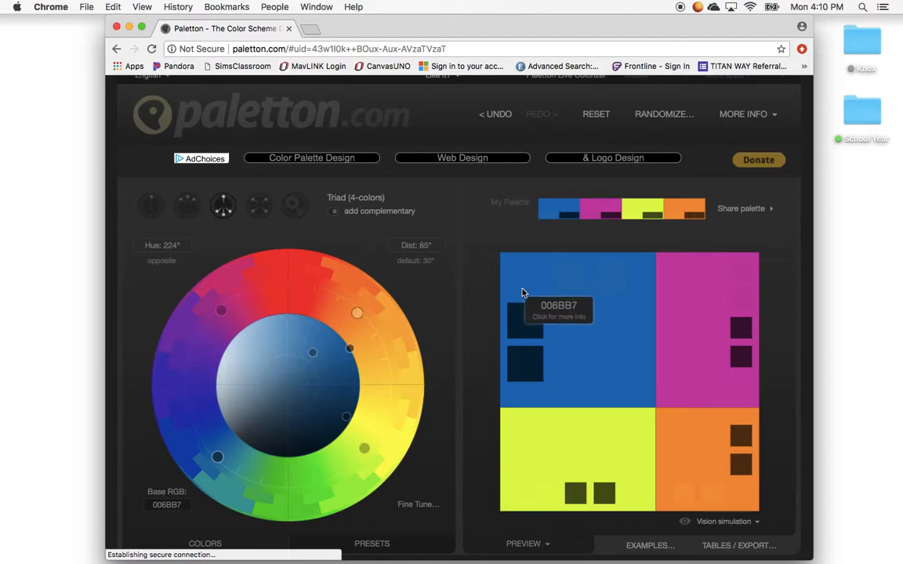
# - Switch the scheme to Monochromatic (1-color) and move the shade points to a lighter blue base, 60A5D7
pyautogui.click(153, 206)
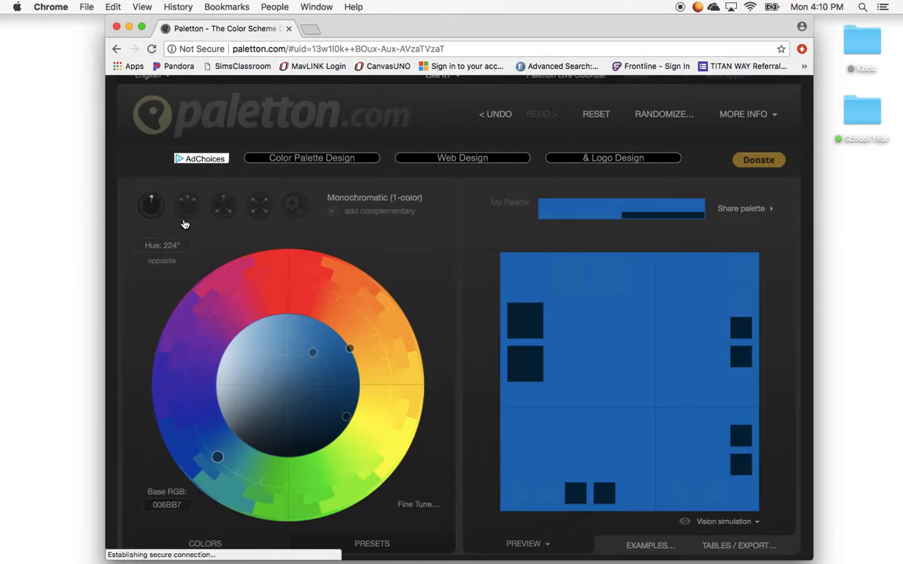
pyautogui.moveTo(310, 352); pyautogui.dragTo(269, 365)
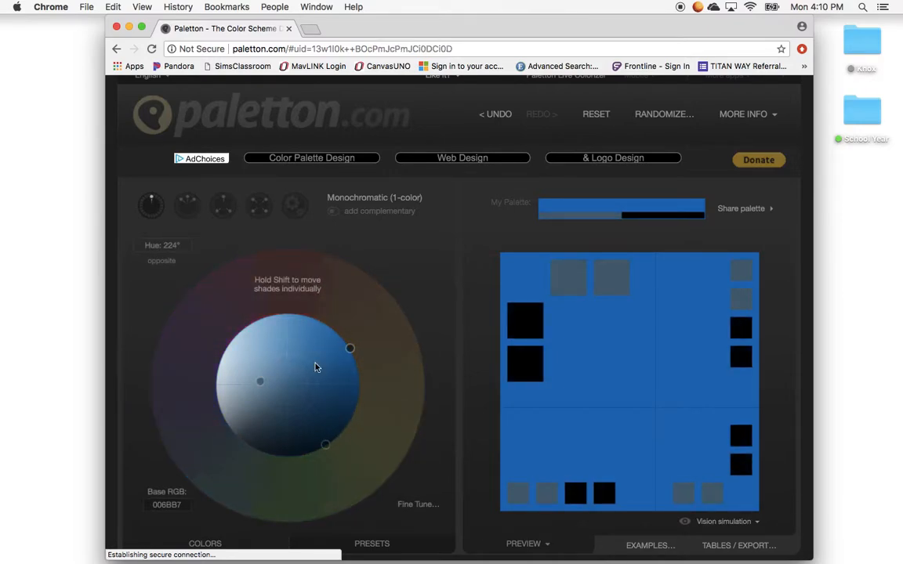
pyautogui.moveTo(350, 356); pyautogui.dragTo(280, 333)
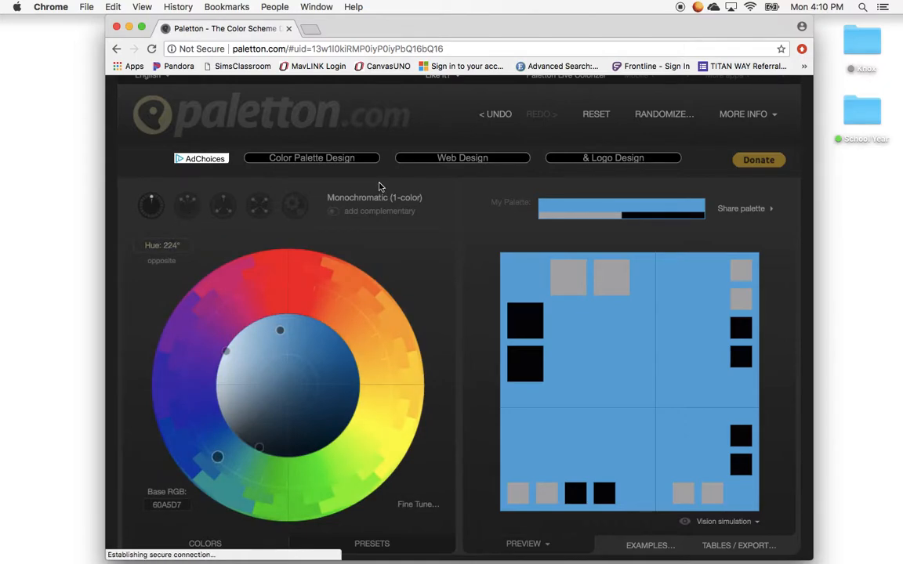
# - Switch to the Adjacent colors scheme with its complementary color, darken the base shade, and set the base hue to 243°
pyautogui.click(187, 203)
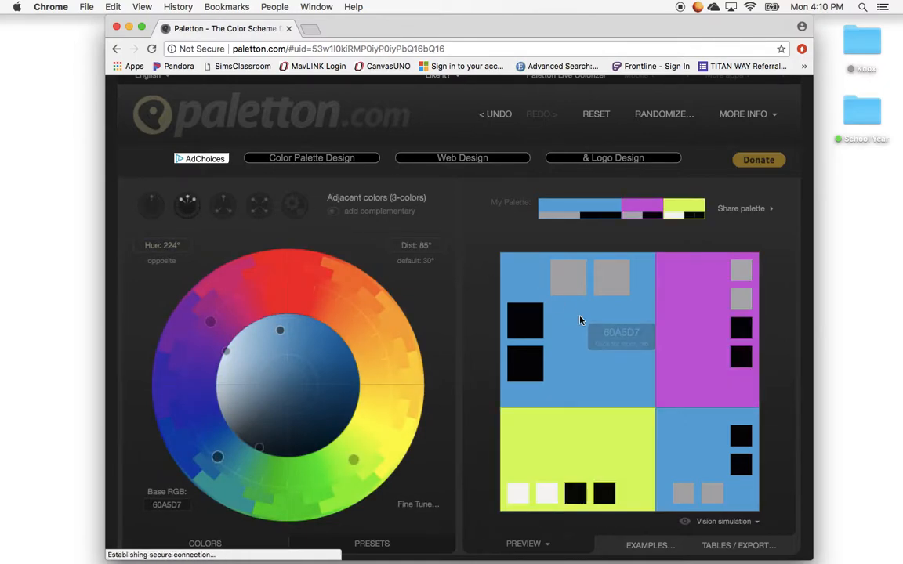
pyautogui.moveTo(280, 330); pyautogui.dragTo(342, 381)
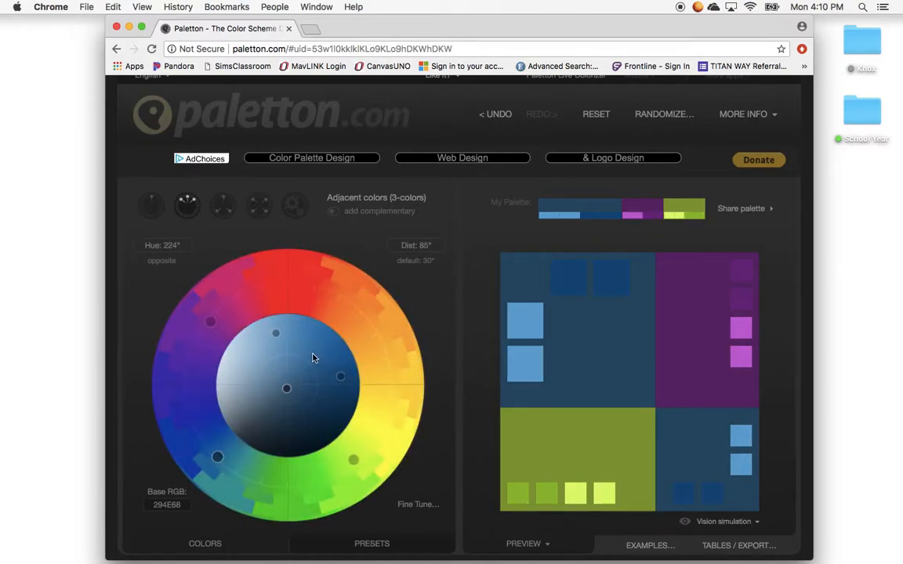
pyautogui.moveTo(194, 410); pyautogui.dragTo(189, 439)
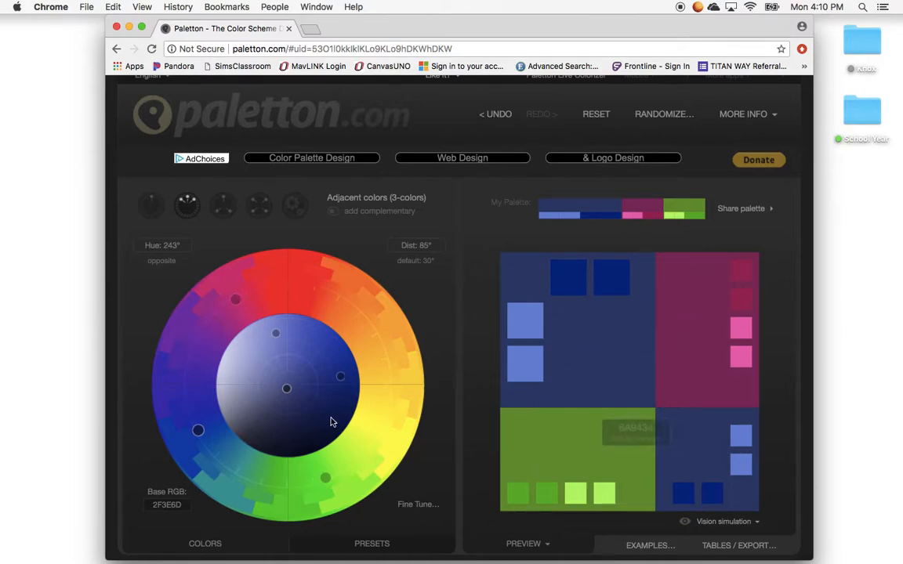
pyautogui.click(334, 211)
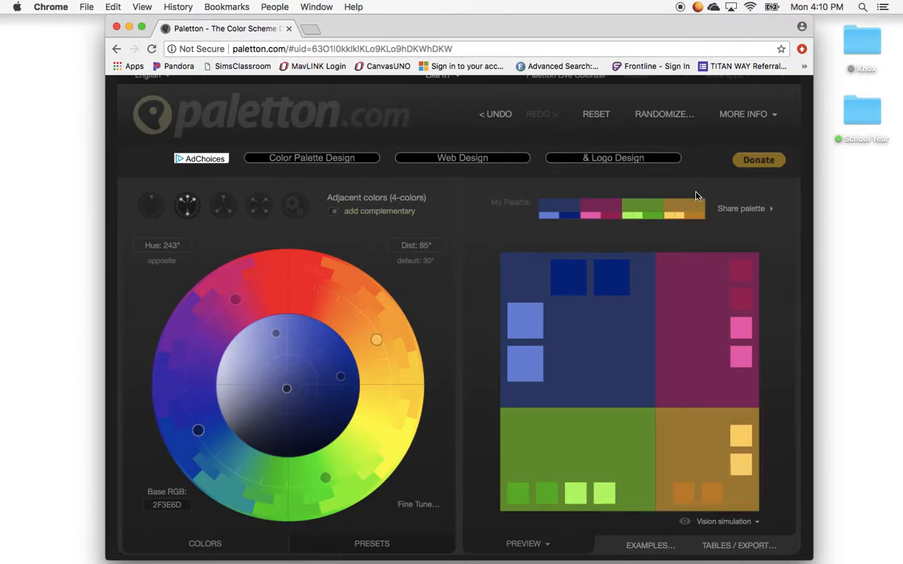
# - Open the palette's share page, follow its UID link, select the palette's web address, and return to the original palette page
pyautogui.click(732, 209)
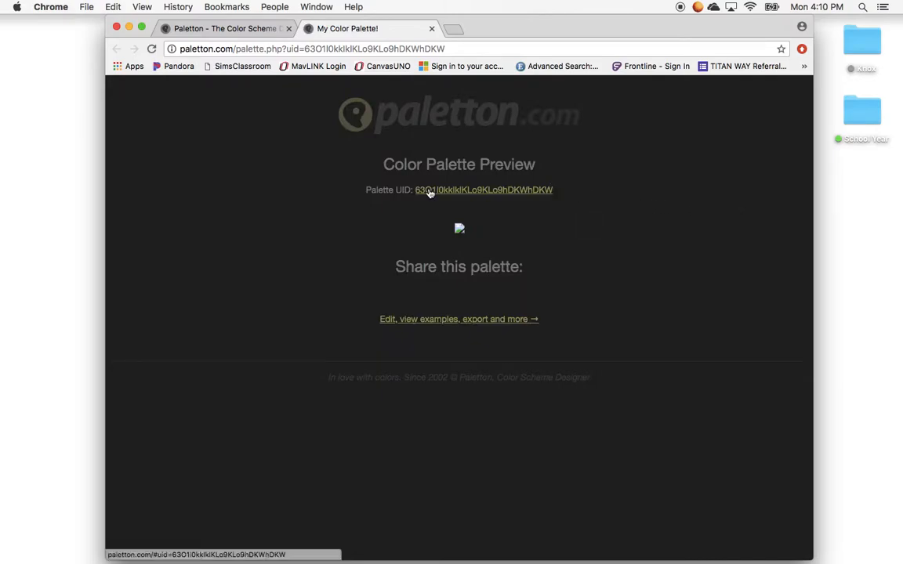
pyautogui.click(544, 191)
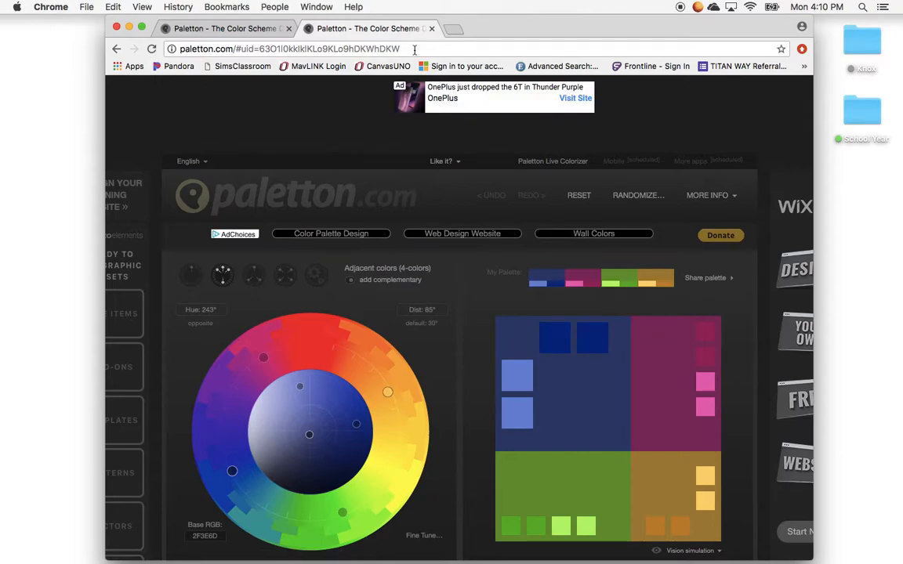
pyautogui.moveTo(413, 48); pyautogui.dragTo(173, 45)
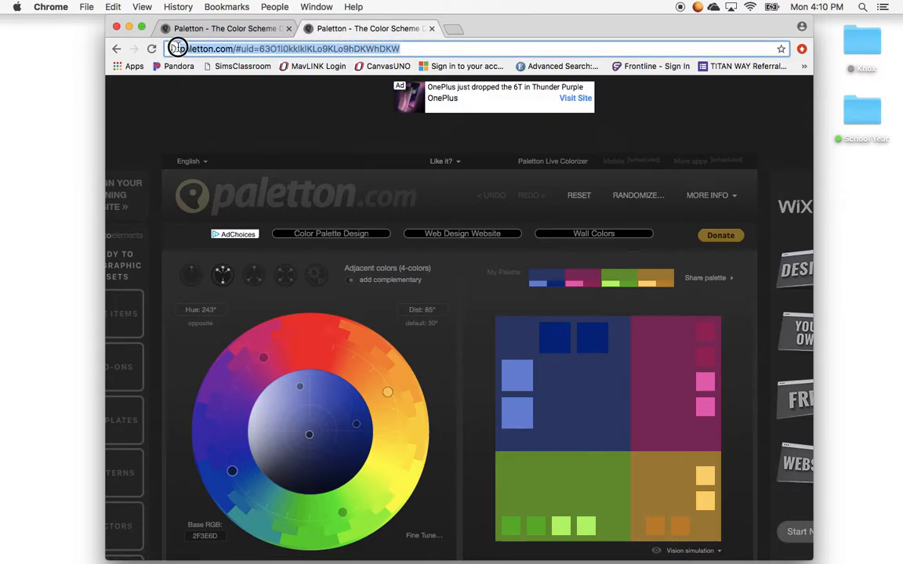
pyautogui.click(423, 48)
pyautogui.click(250, 28)
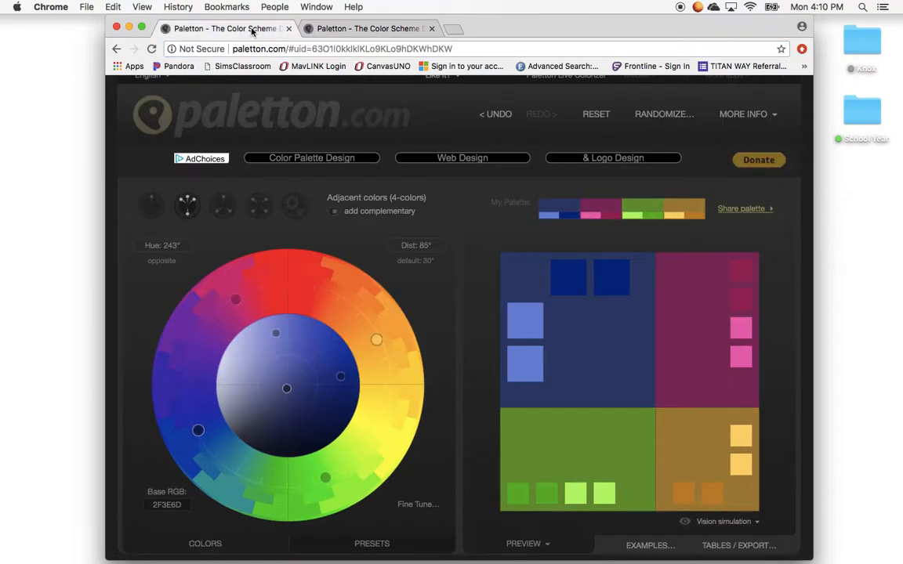
# - Export the palette's color list as HTML and take a screenshot of the exported color tables
pyautogui.scroll(-1, 756, 244)
pyautogui.click(730, 539)
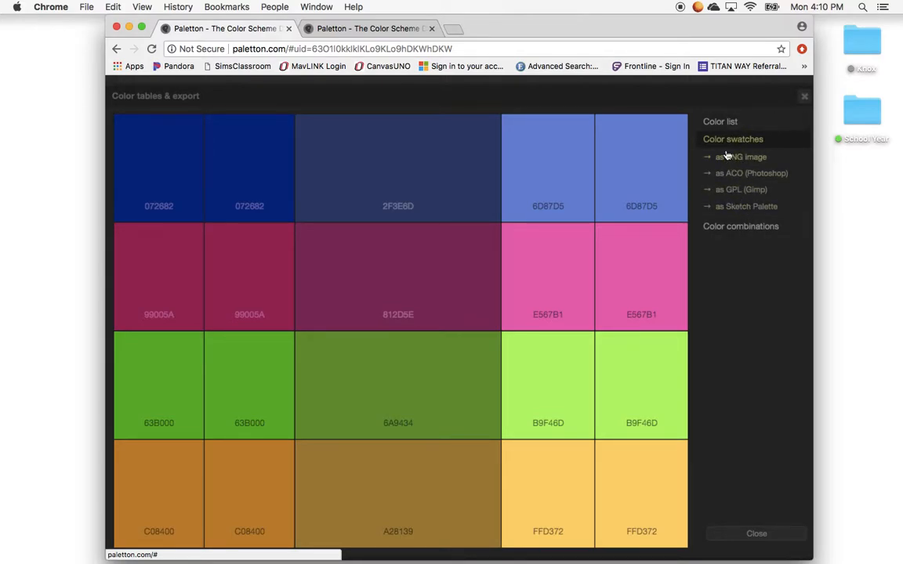
pyautogui.click(722, 123)
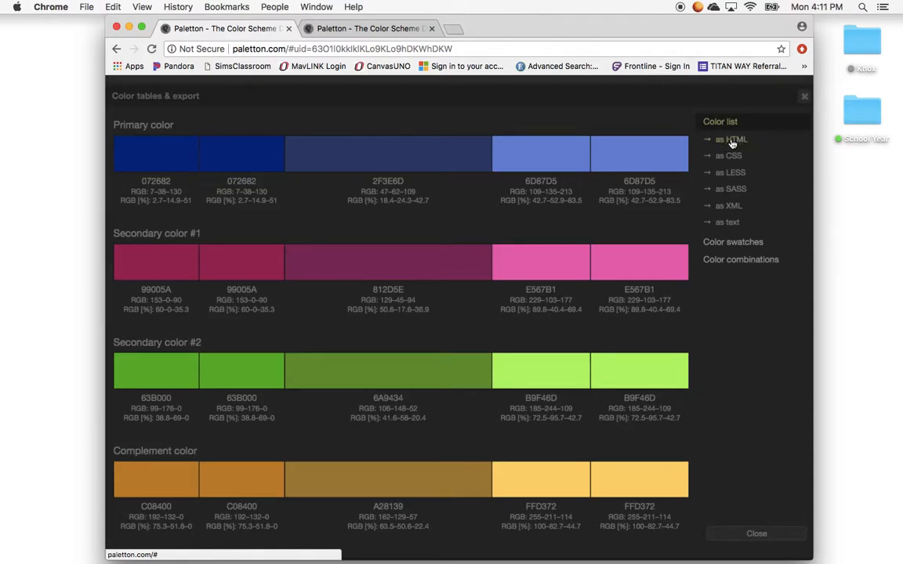
pyautogui.click(738, 143)
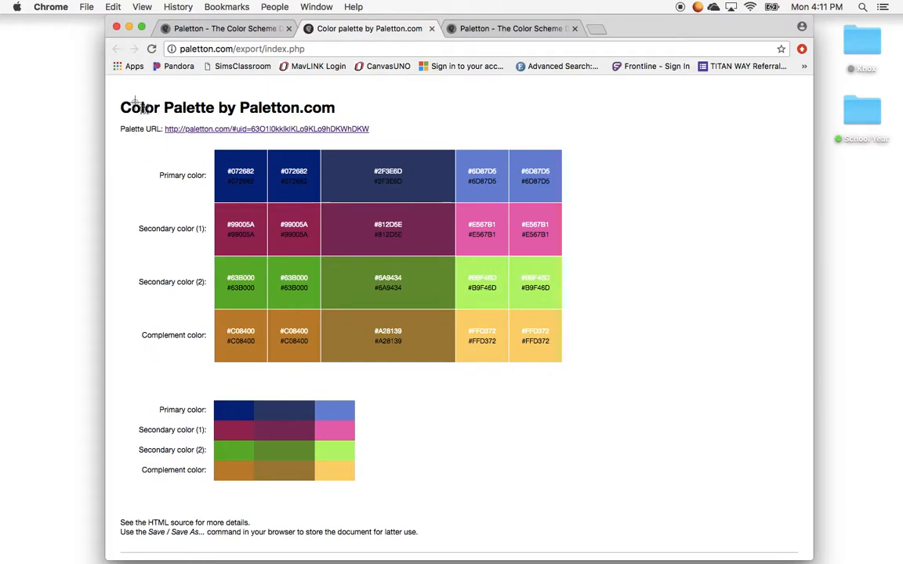
pyautogui.press('super+shift+4')
pyautogui.moveTo(116, 88); pyautogui.dragTo(599, 511)
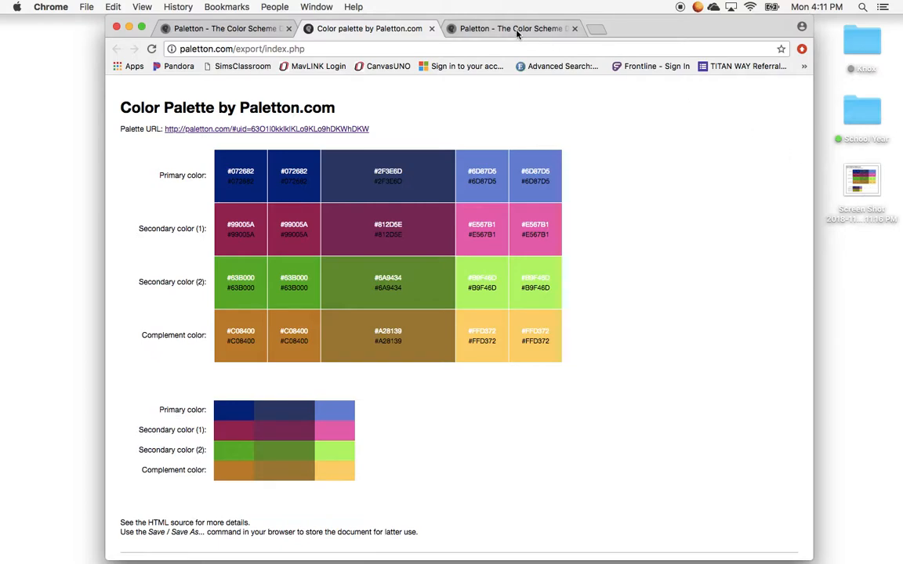
# - Return to the palette editor, close the color tables, and view the palette in the Negative design page layout example
pyautogui.click(256, 31)
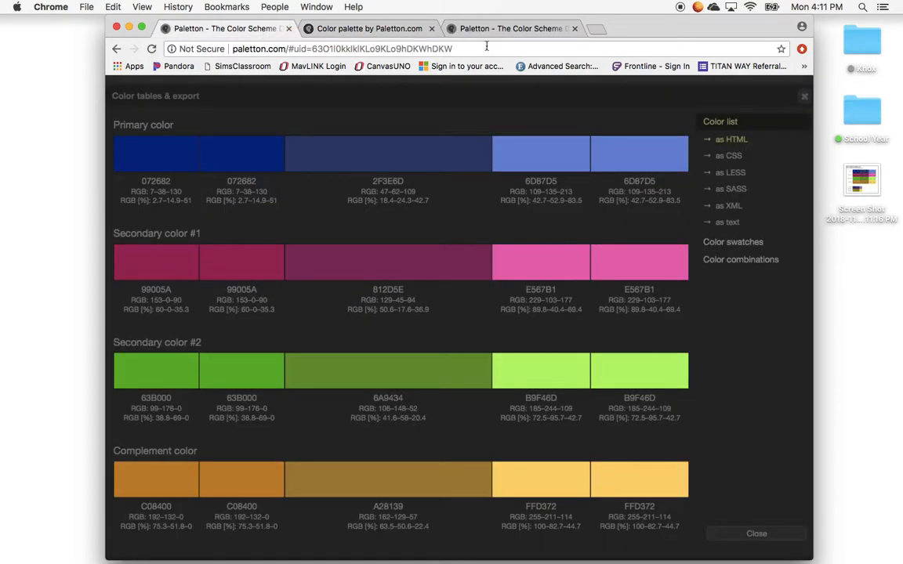
pyautogui.click(803, 96)
pyautogui.scroll(-1, 547, 406)
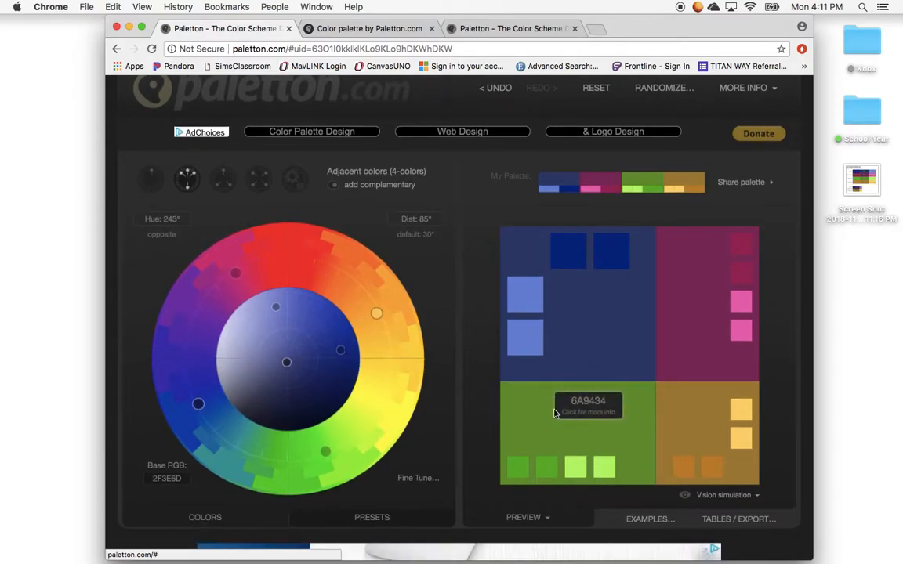
pyautogui.click(636, 520)
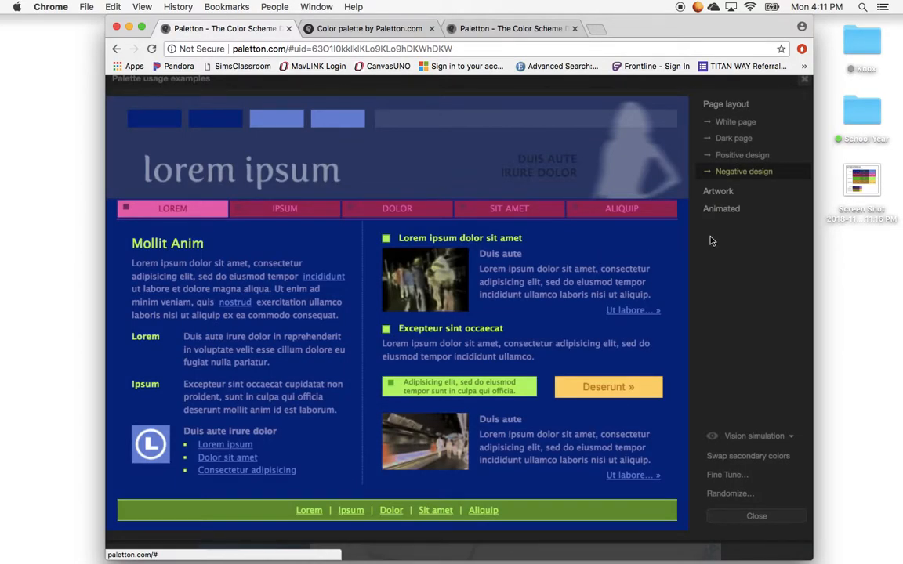
pyautogui.click(804, 80)
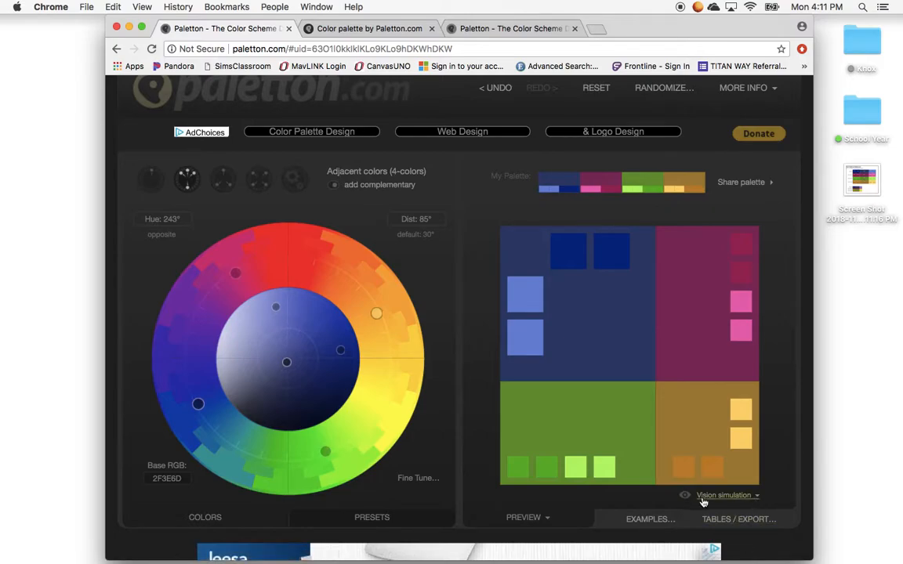
# - Examine the vision simulation options for color blindness and desaturation, leaving them without choosing one
pyautogui.click(758, 498)
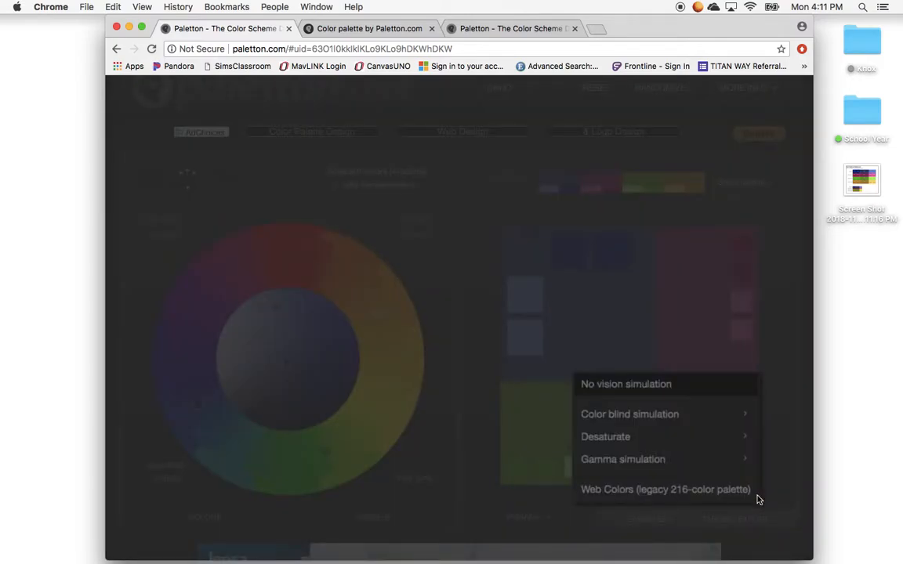
pyautogui.moveTo(633, 419)
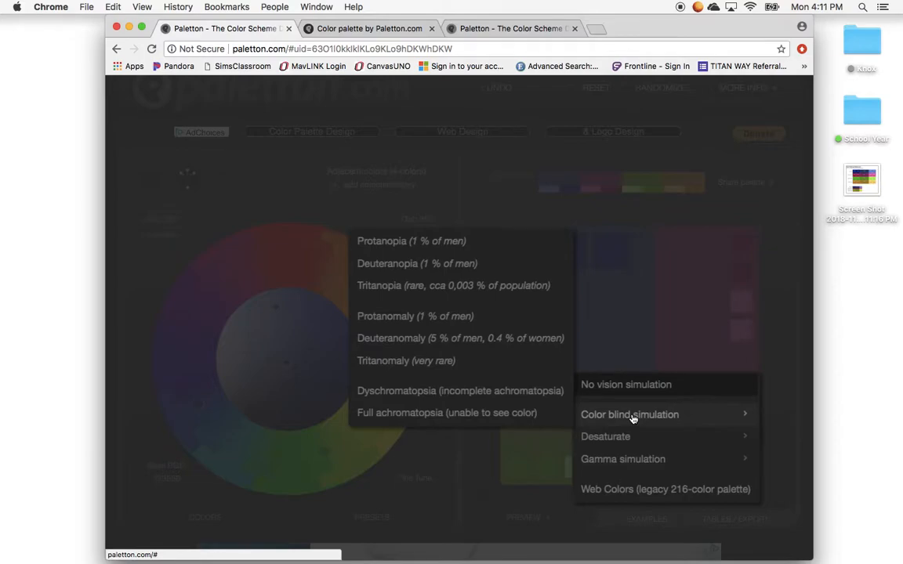
pyautogui.moveTo(622, 443)
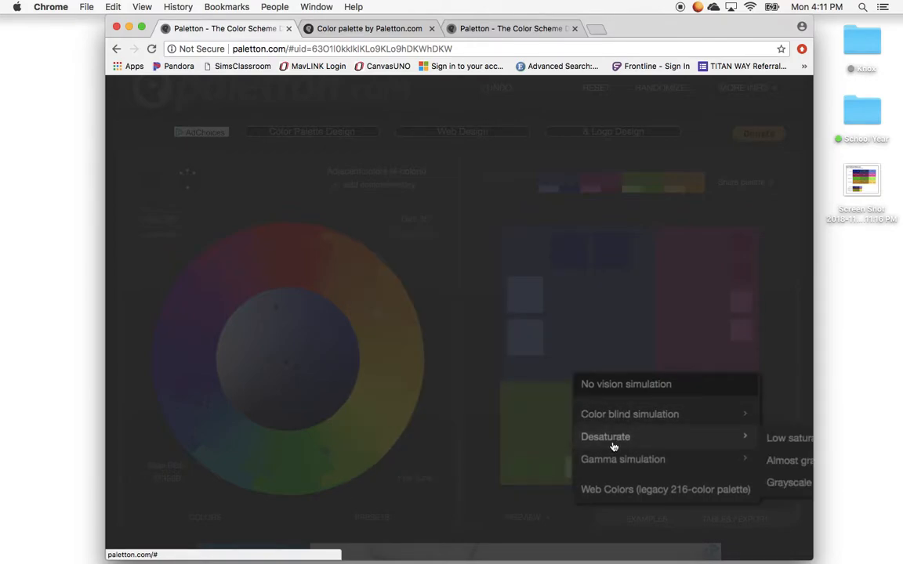
pyautogui.click(781, 361)
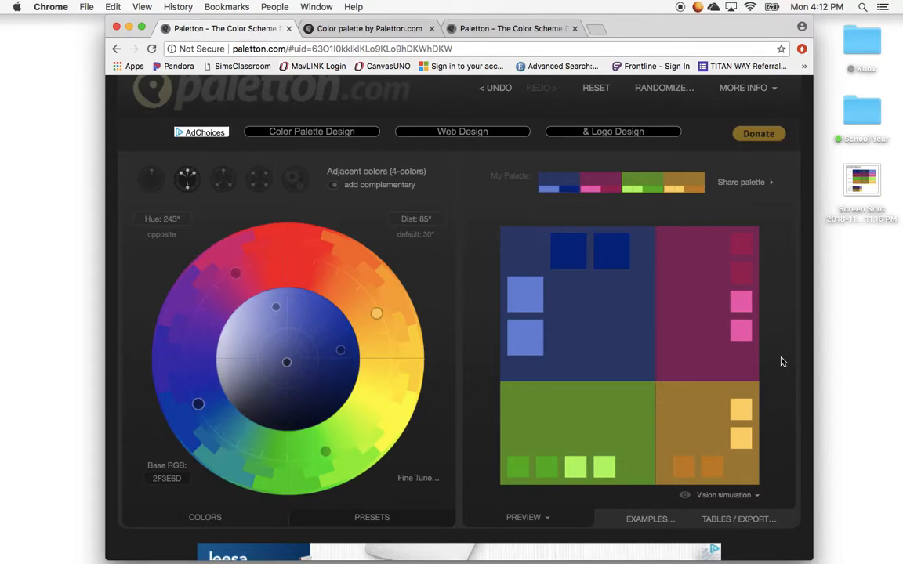
pyautogui.moveTo(548, 554)
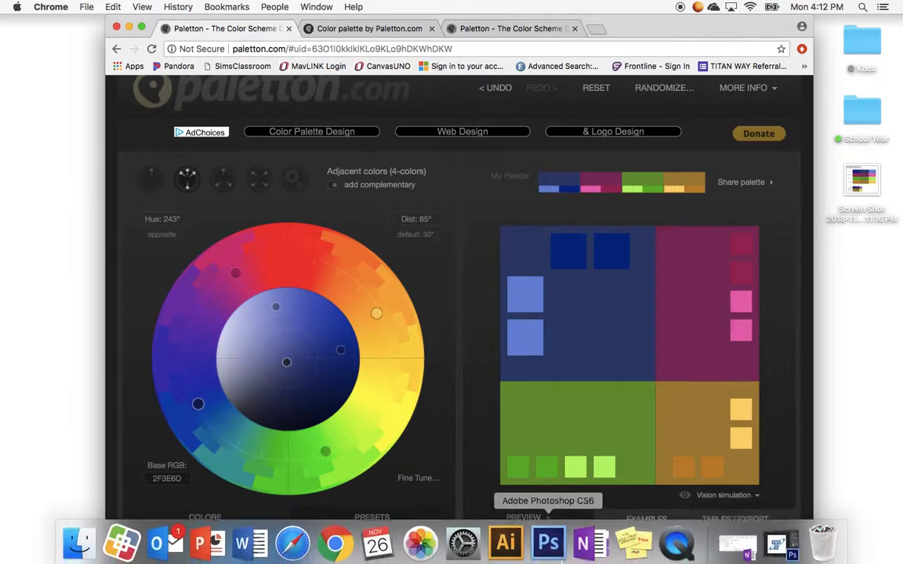
pyautogui.rightClick(678, 541)
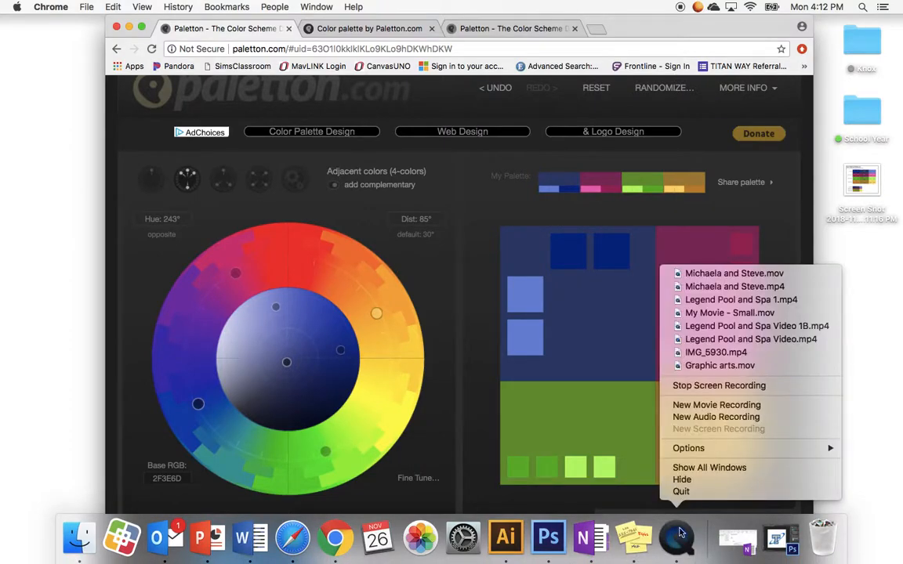